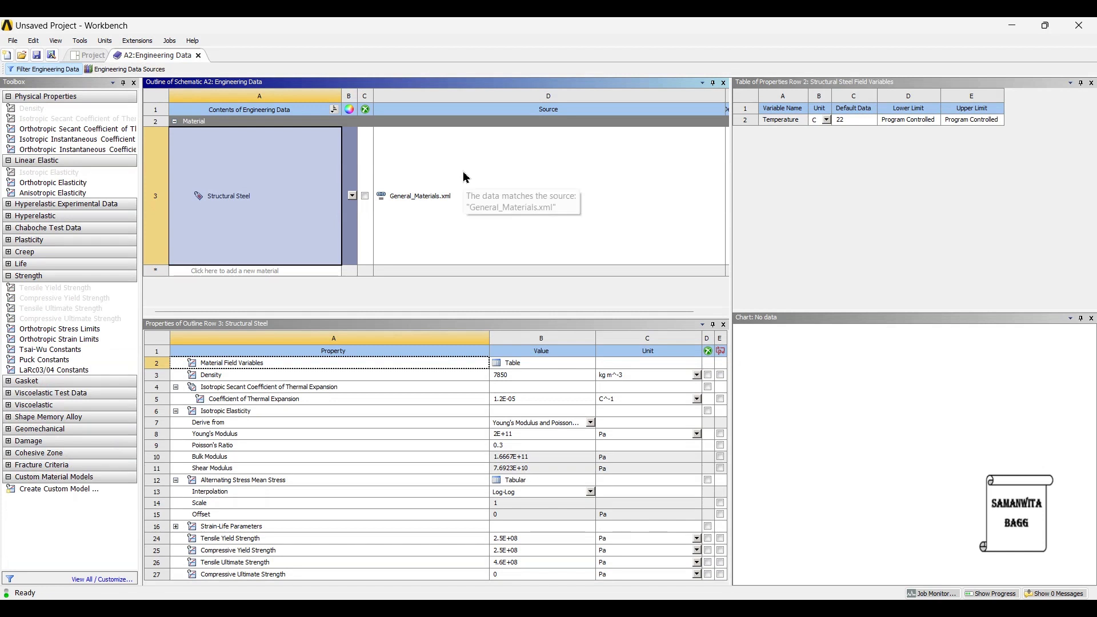
# Add Aluminum Alloy and Stainless Steel from the General Materials source to the engineering data, and update the project.
pyautogui.click(125, 70)
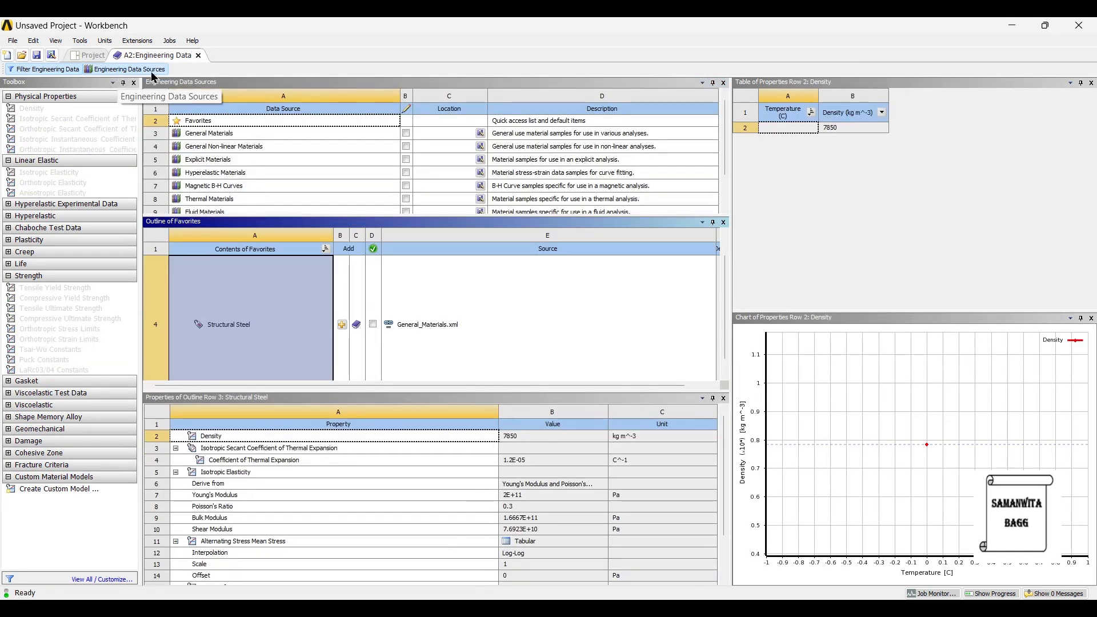
pyautogui.click(220, 133)
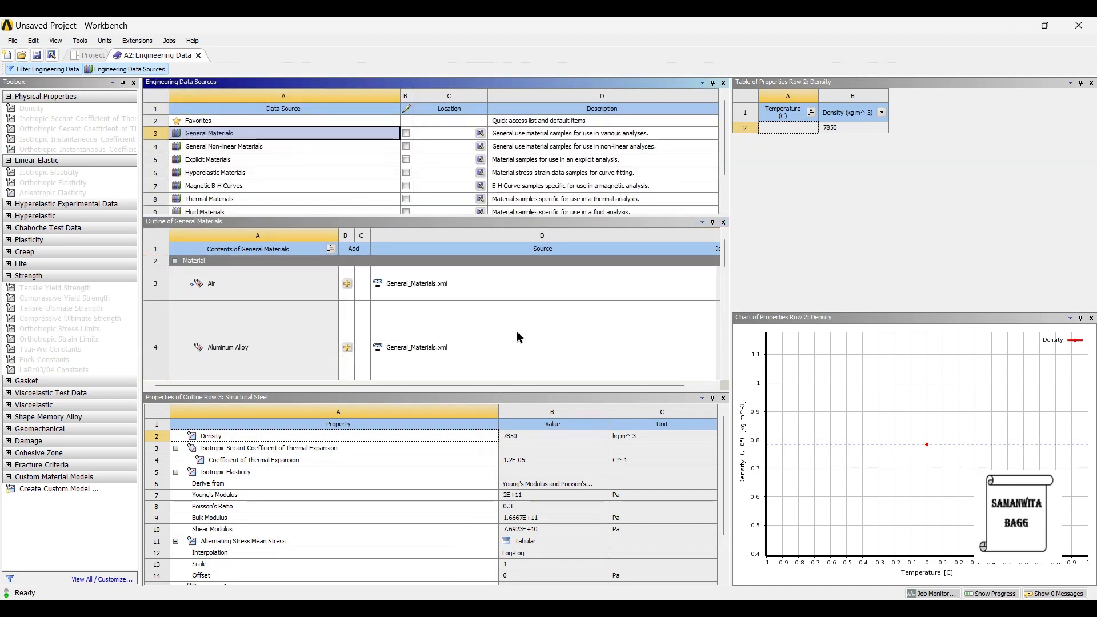
pyautogui.click(348, 349)
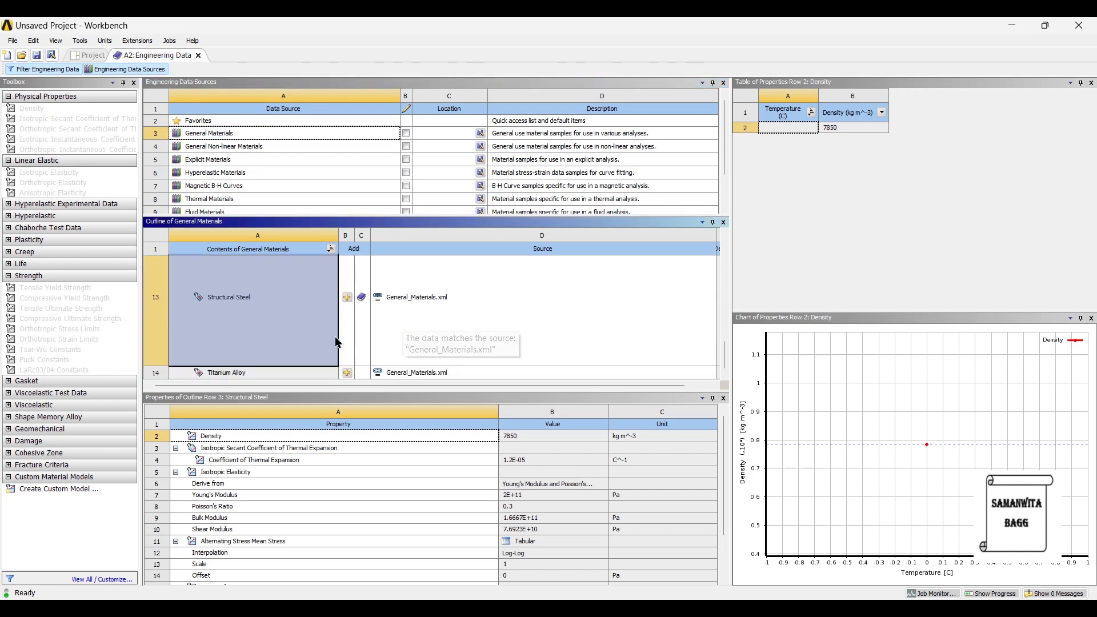
pyautogui.click(346, 346)
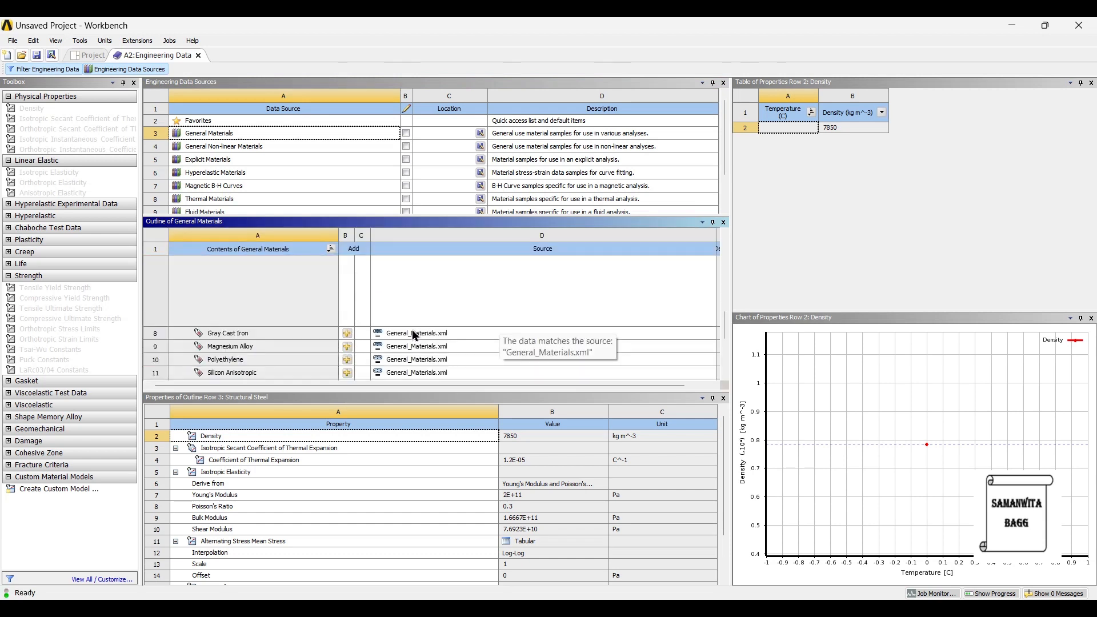
pyautogui.click(86, 55)
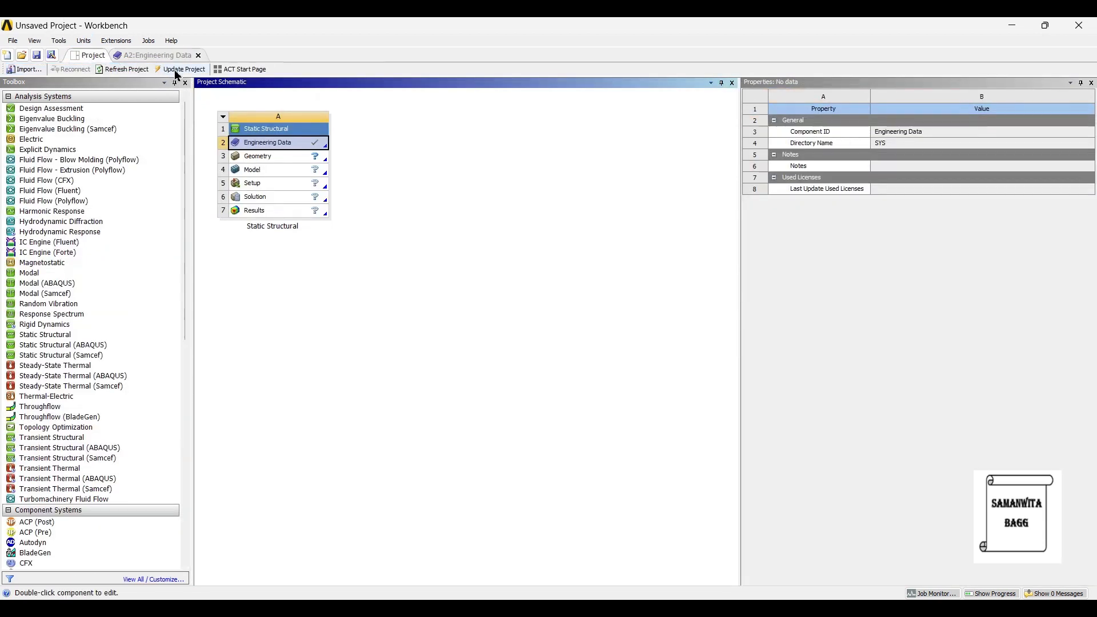
pyautogui.click(180, 70)
# Import Connecting rod.stp from the Connecting Rod project's Buckling Analysis folder as the Static Structural system's geometry.
pyautogui.click(268, 158)
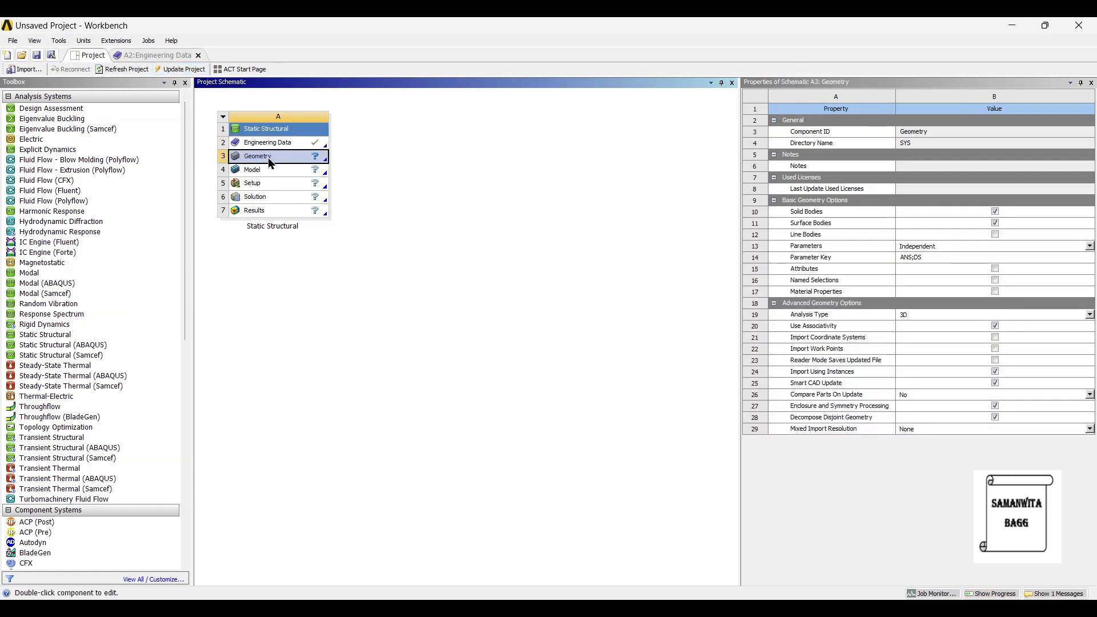
pyautogui.rightClick(268, 158)
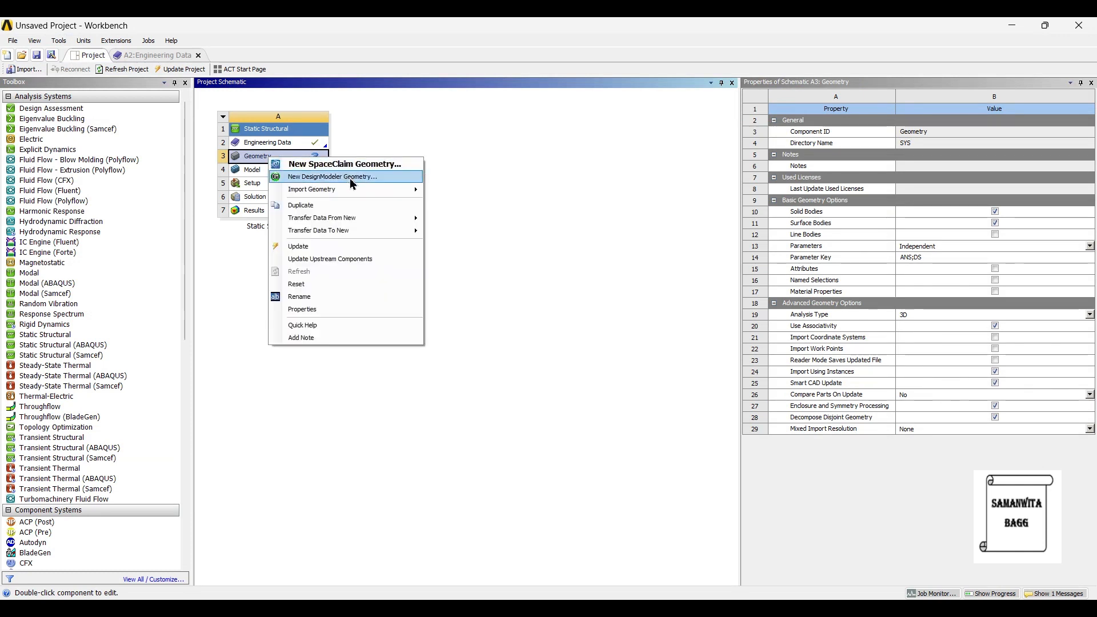
pyautogui.moveTo(355, 190)
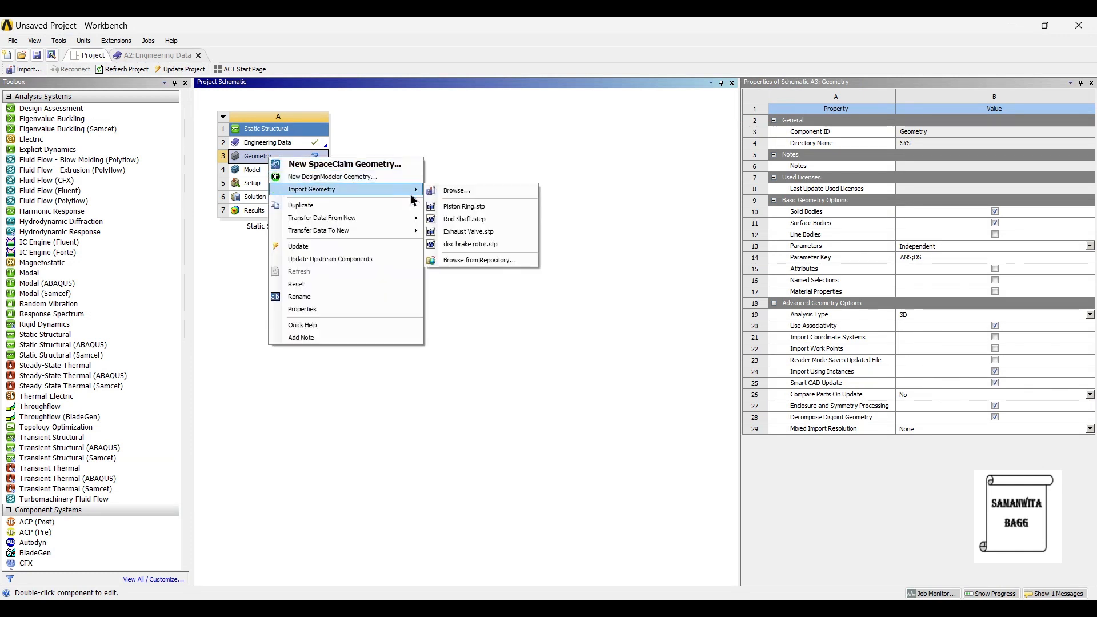
pyautogui.click(472, 194)
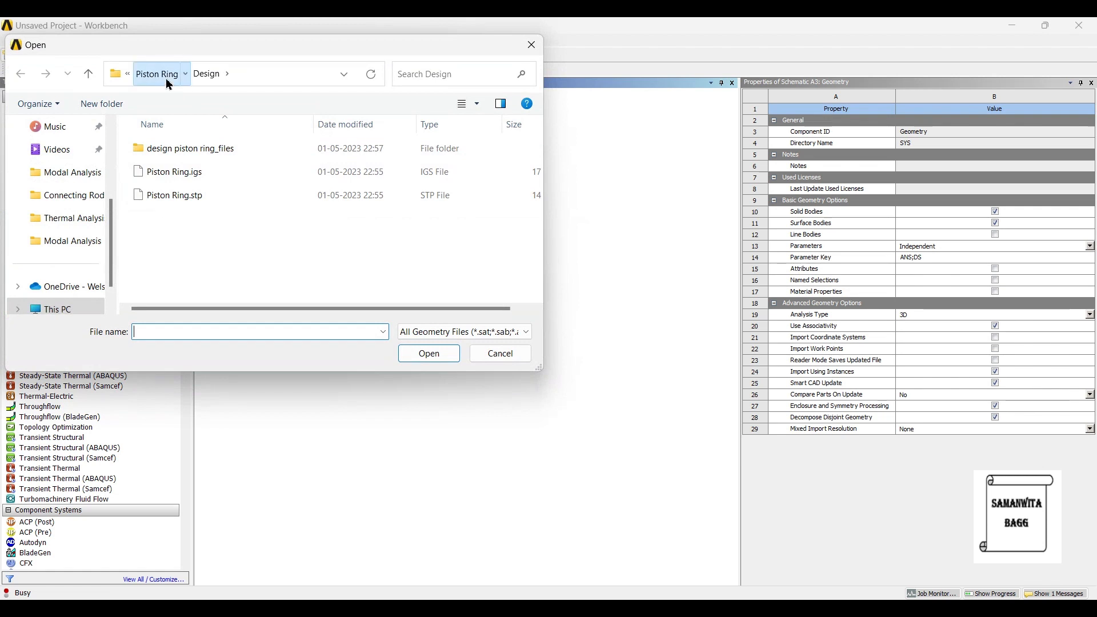
pyautogui.click(168, 80)
pyautogui.click(176, 76)
pyautogui.doubleClick(180, 173)
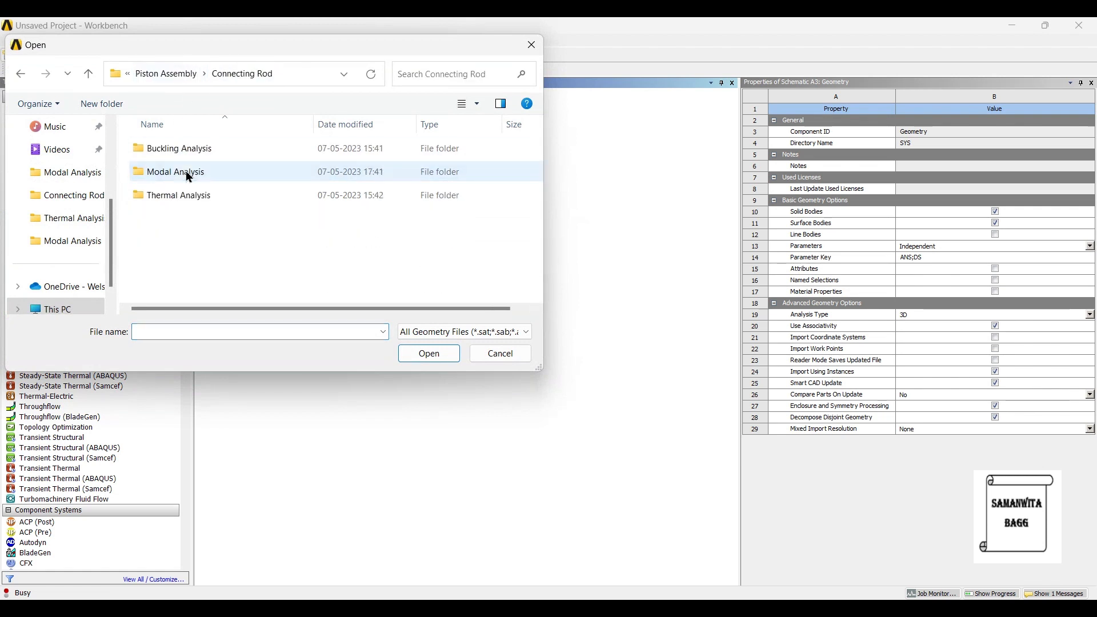
pyautogui.doubleClick(200, 152)
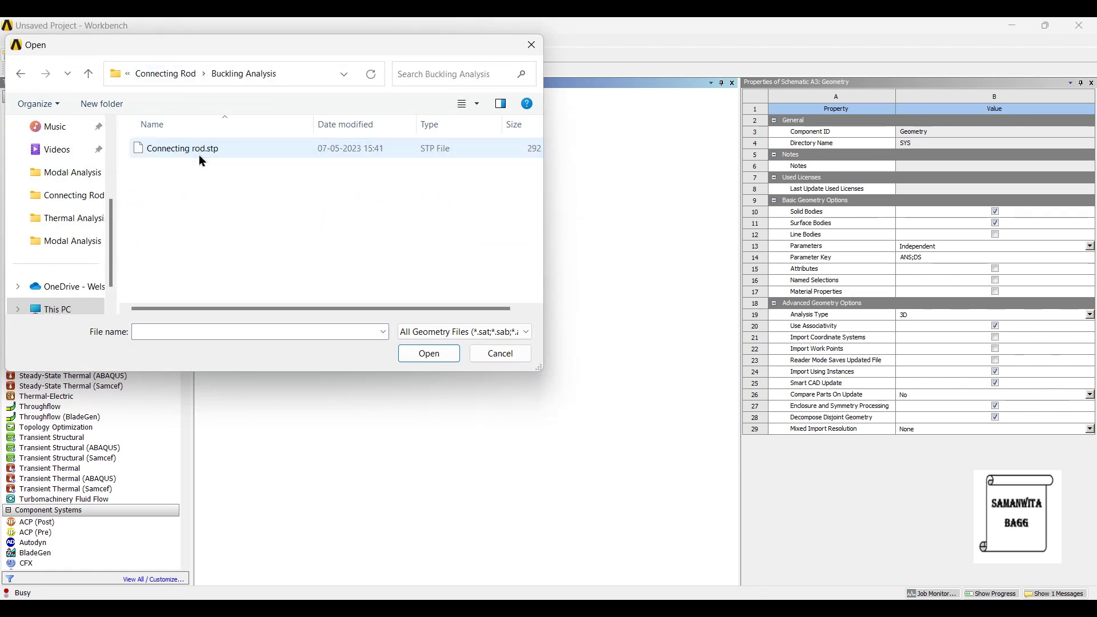
pyautogui.click(200, 154)
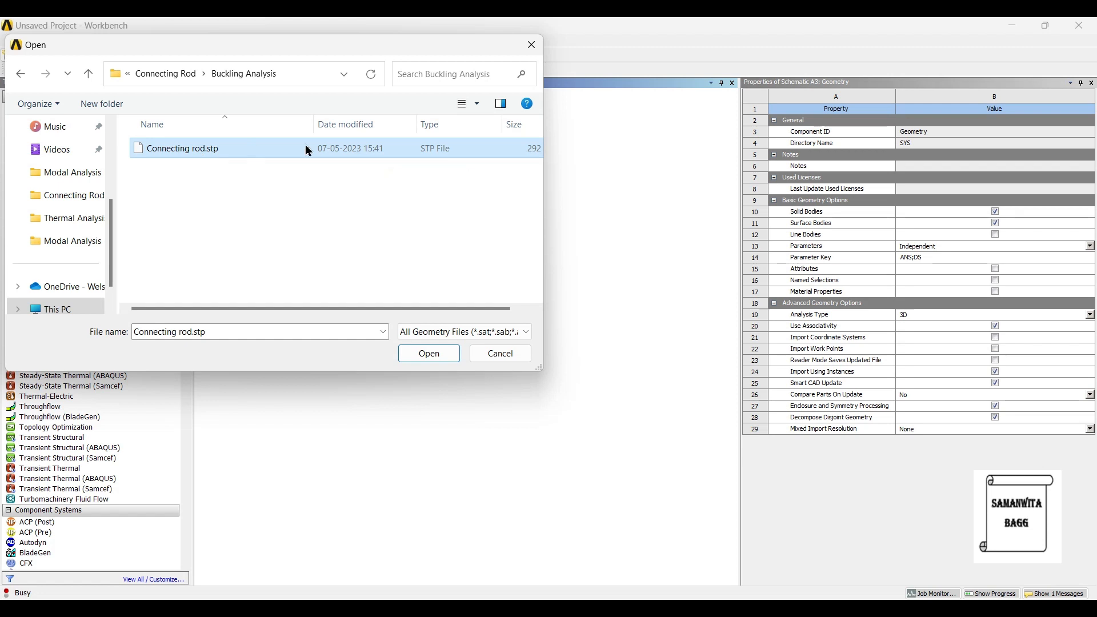
pyautogui.click(407, 355)
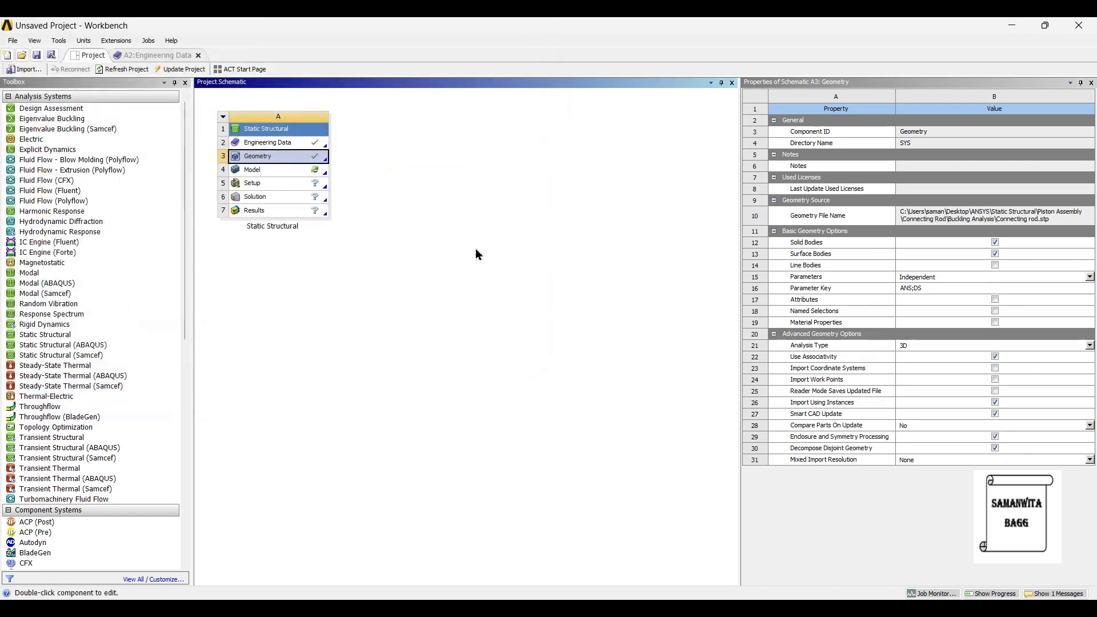
# Open the Static Structural model in Mechanical and assign Aluminum Alloy as the material of Solid1.
pyautogui.doubleClick(263, 171)
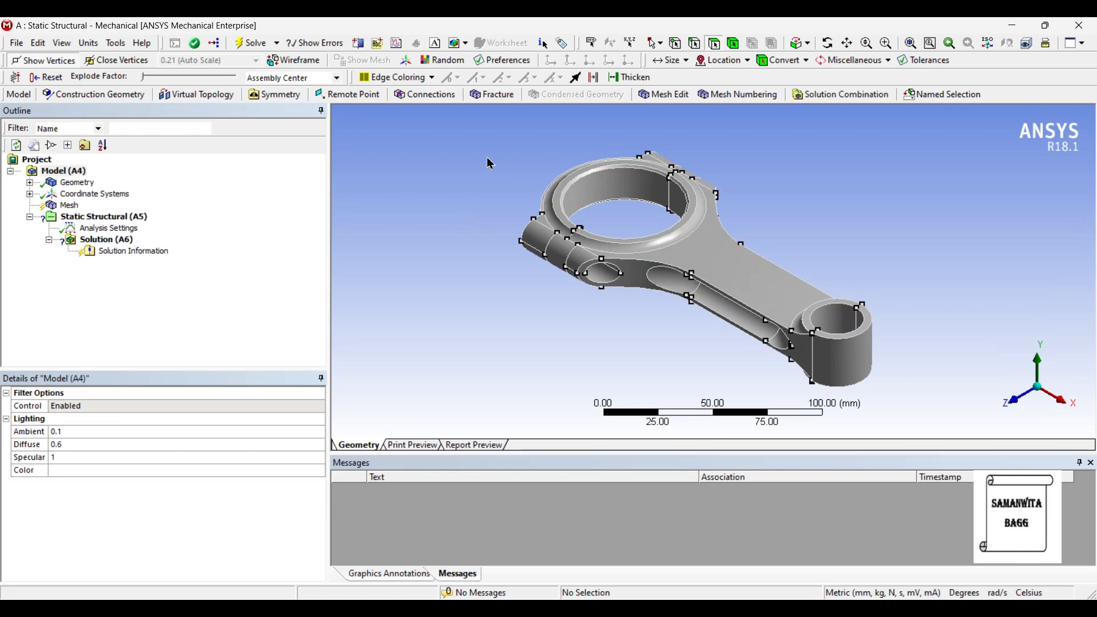
pyautogui.moveTo(726, 311); pyautogui.dragTo(840, 335, button='middle')
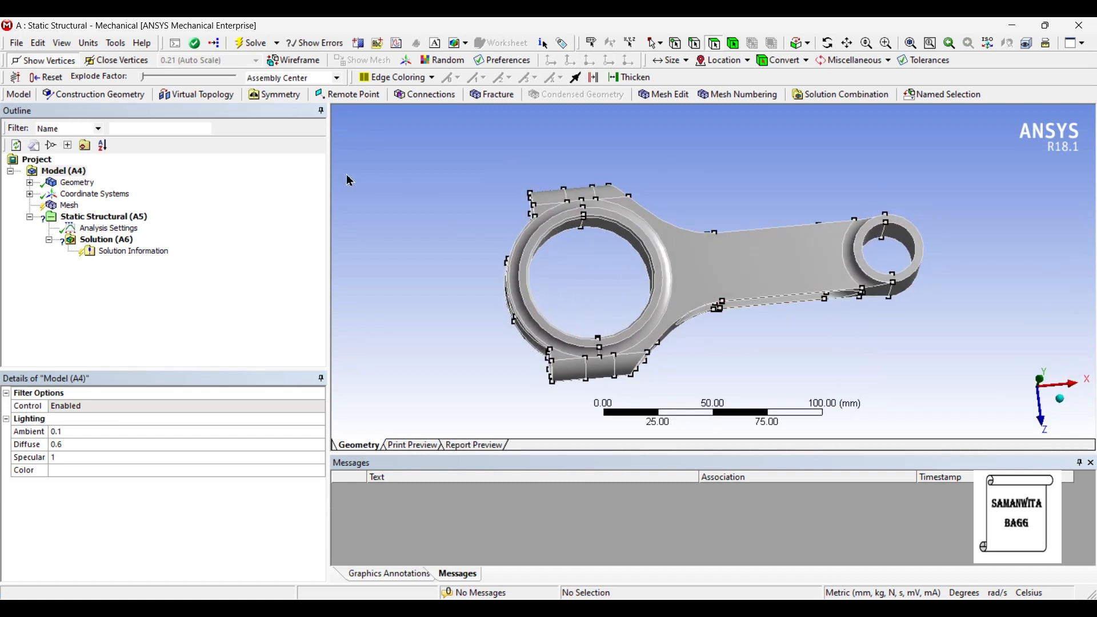
pyautogui.click(29, 183)
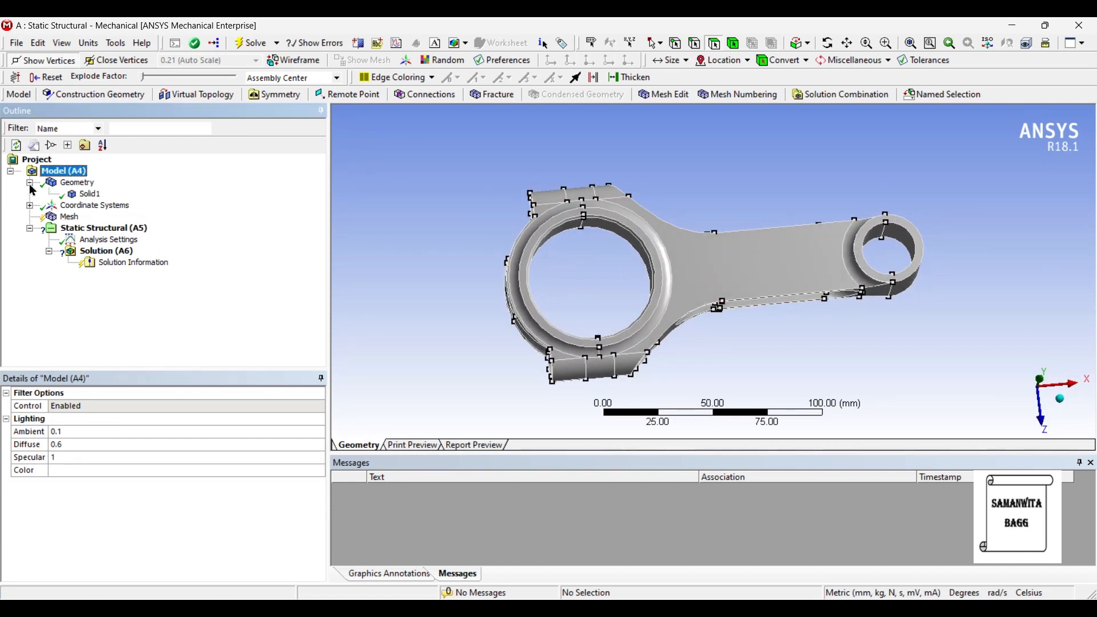
pyautogui.click(91, 194)
pyautogui.click(208, 502)
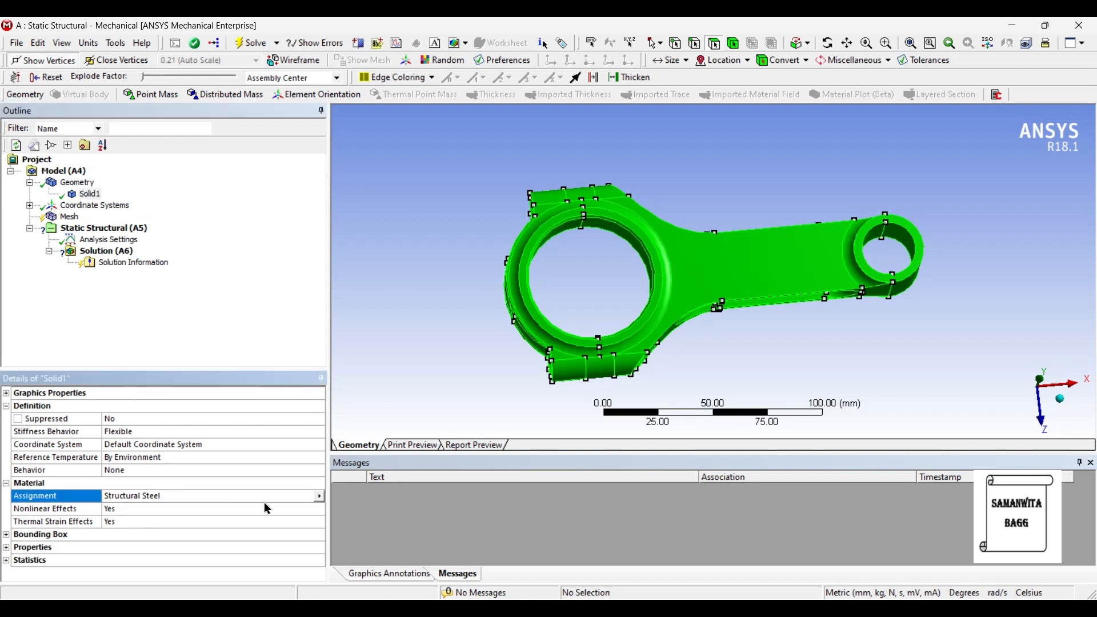
pyautogui.click(321, 497)
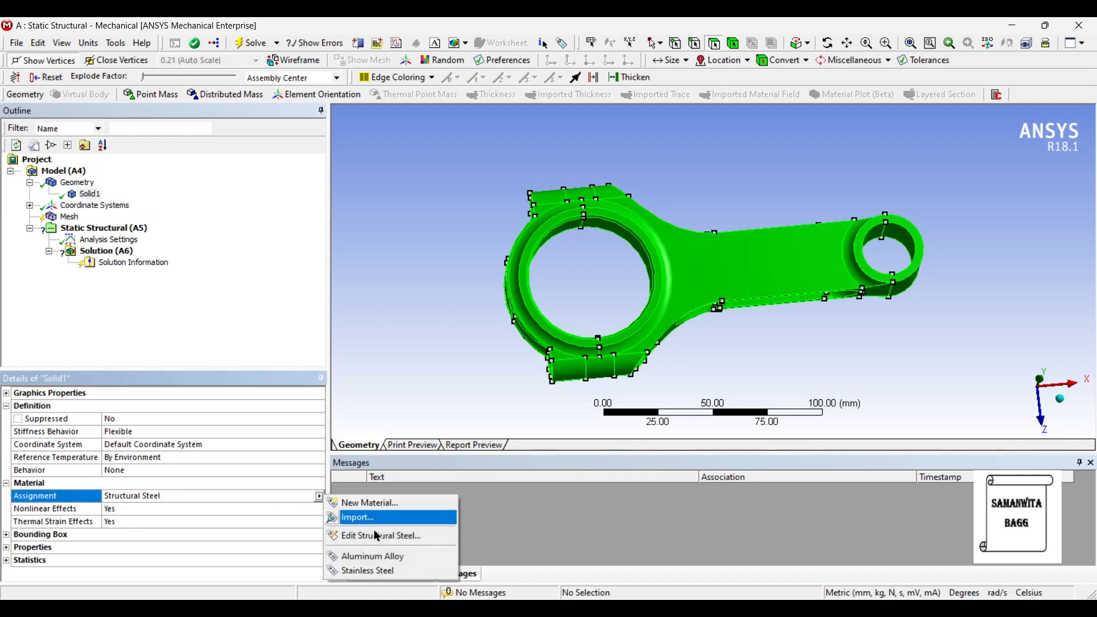
pyautogui.click(398, 557)
# Set the mesh sizing's relevance center to Fine and generate the mesh.
pyautogui.click(69, 217)
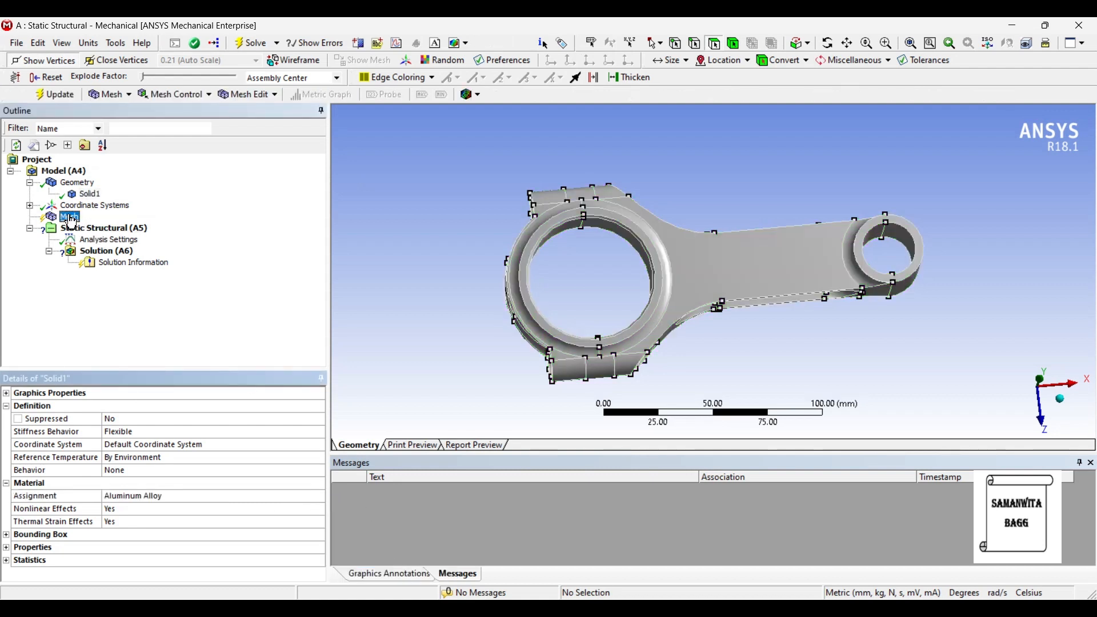
pyautogui.click(7, 471)
pyautogui.click(129, 500)
pyautogui.click(307, 496)
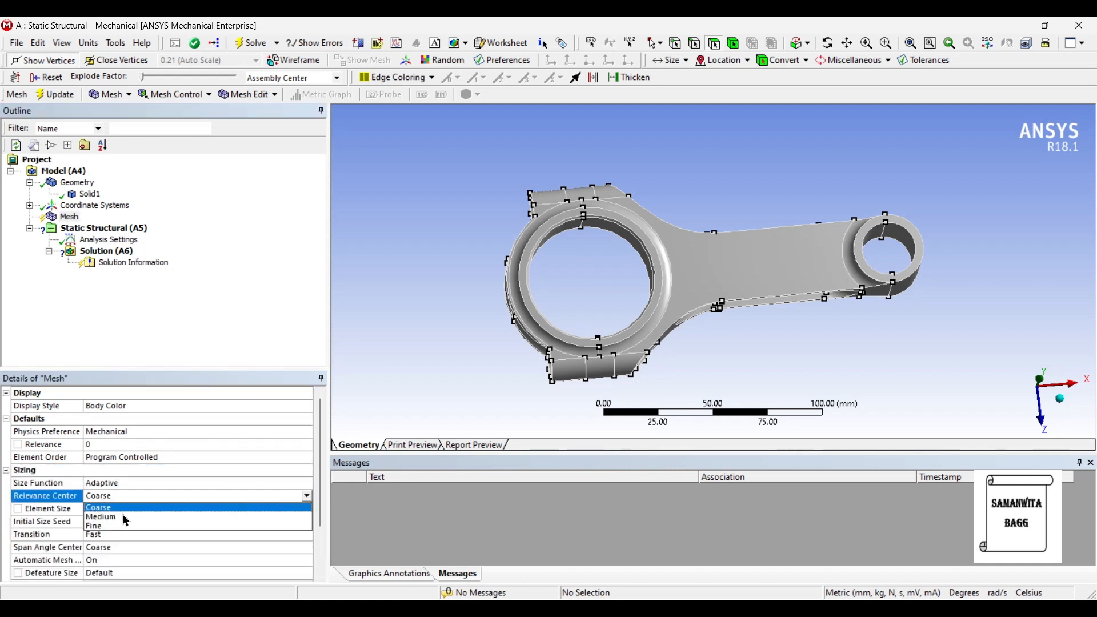
pyautogui.click(117, 530)
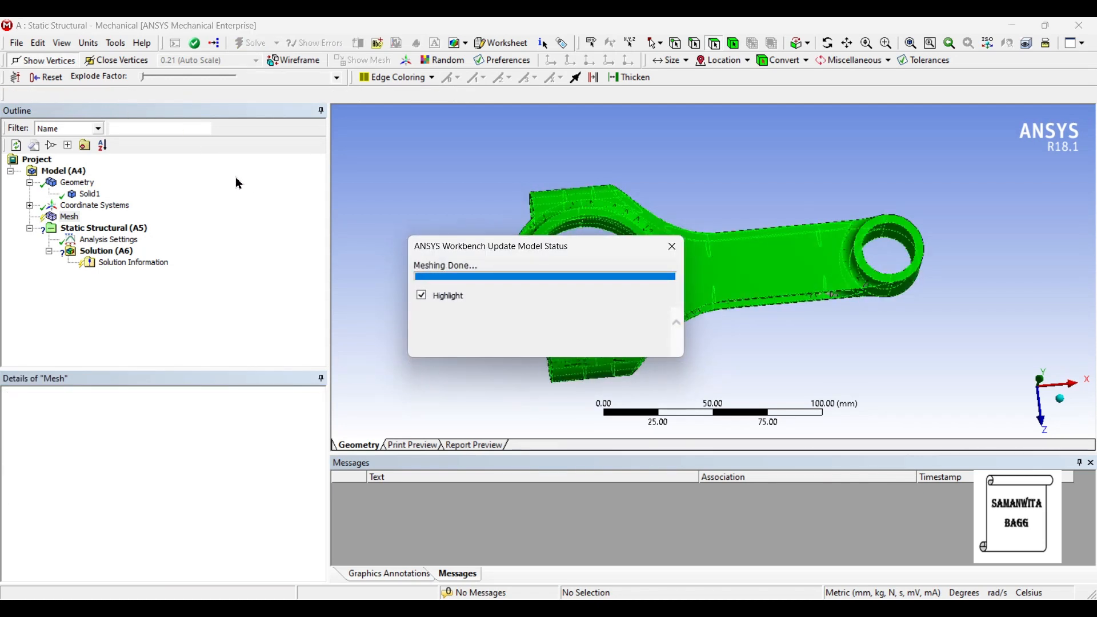
# Add a fixed support on the two inner cylindrical faces of the connecting rod's large bore.
pyautogui.click(128, 230)
pyautogui.rightClick(127, 228)
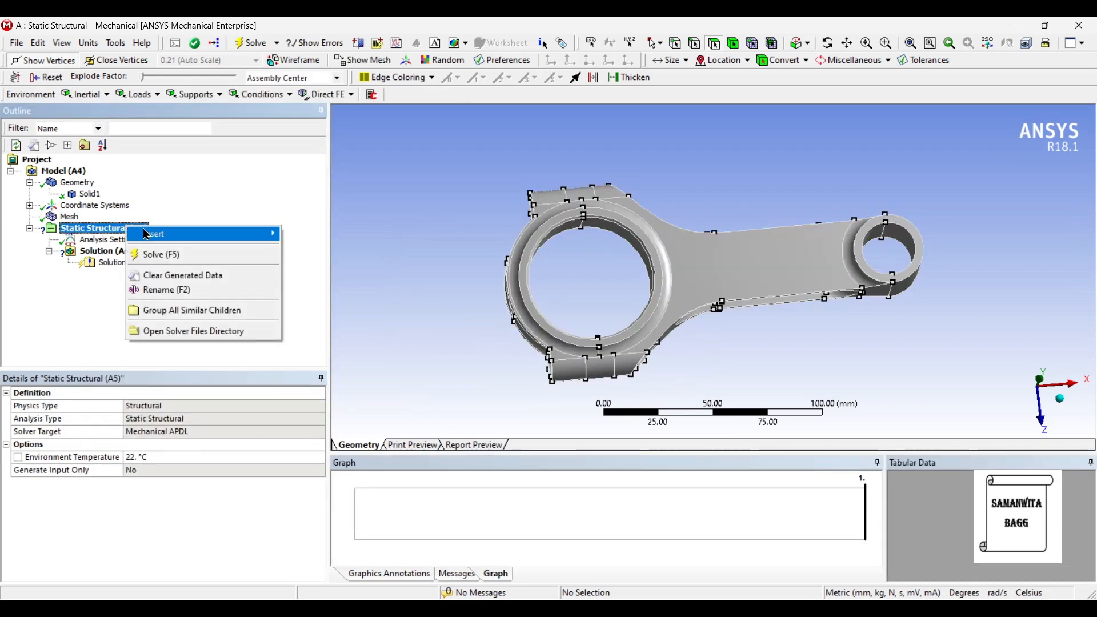
pyautogui.moveTo(200, 233)
pyautogui.click(366, 385)
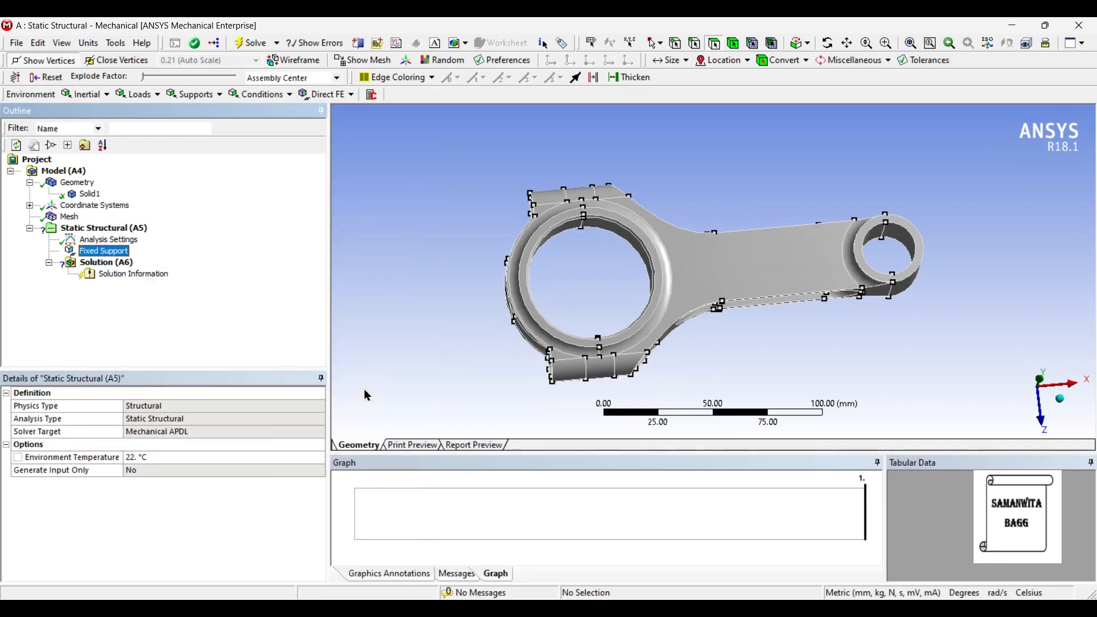
pyautogui.click(571, 231)
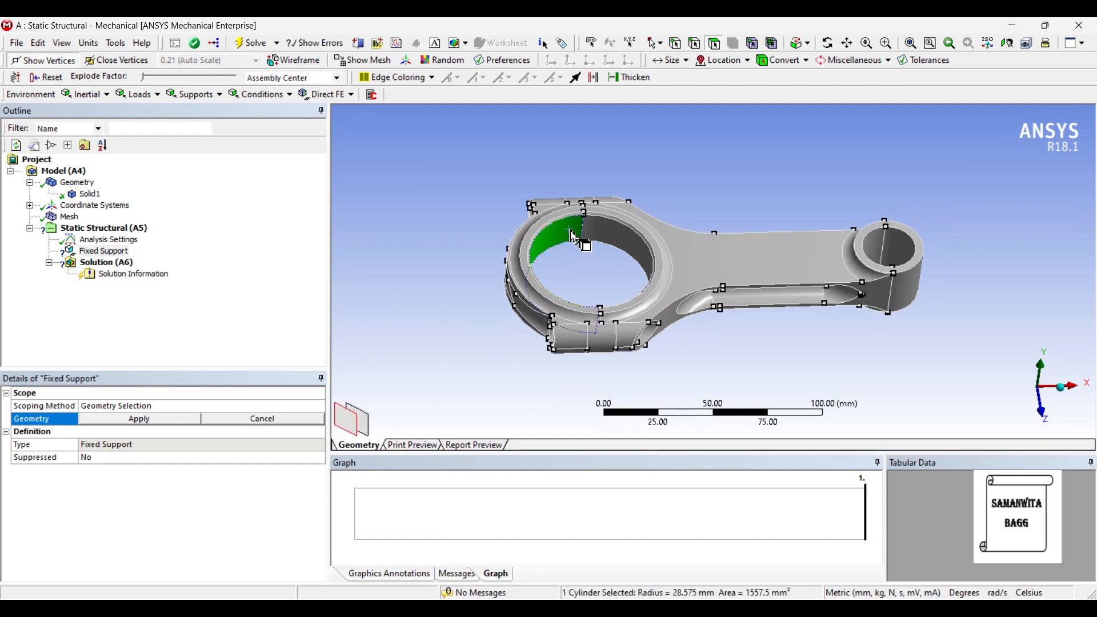
pyautogui.keyDown('ctrl'); pyautogui.click(633, 253); pyautogui.keyUp('ctrl')
pyautogui.moveTo(633, 252); pyautogui.dragTo(688, 301, button='middle')
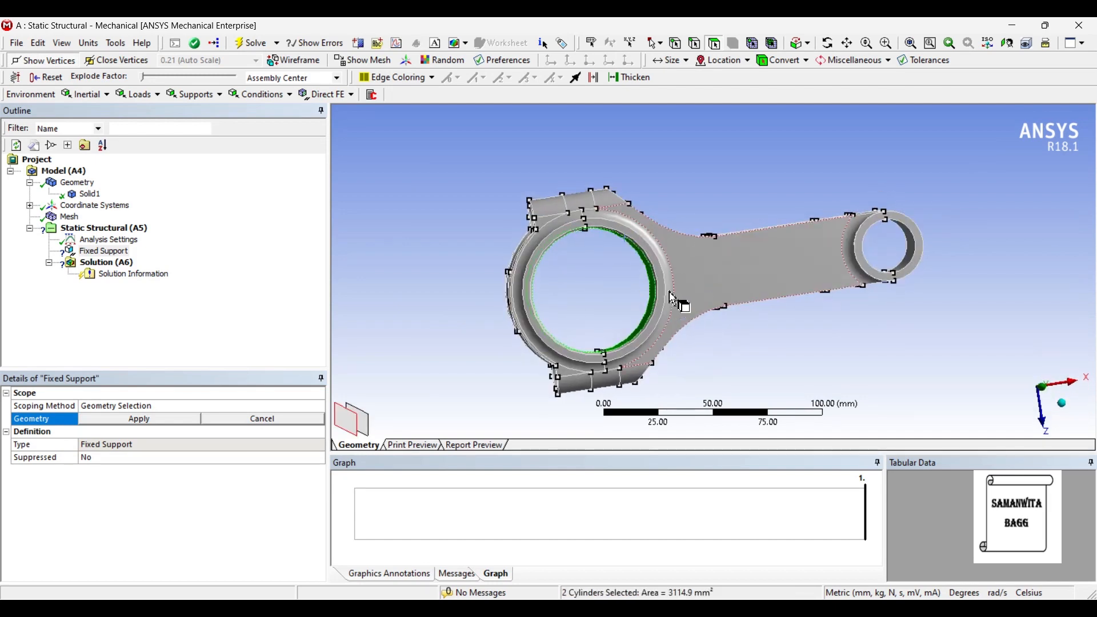
pyautogui.click(139, 419)
# Apply a 16 MPa pressure to the two inner cylindrical faces of the connecting rod's small bore.
pyautogui.moveTo(619, 264); pyautogui.dragTo(544, 240, button='middle')
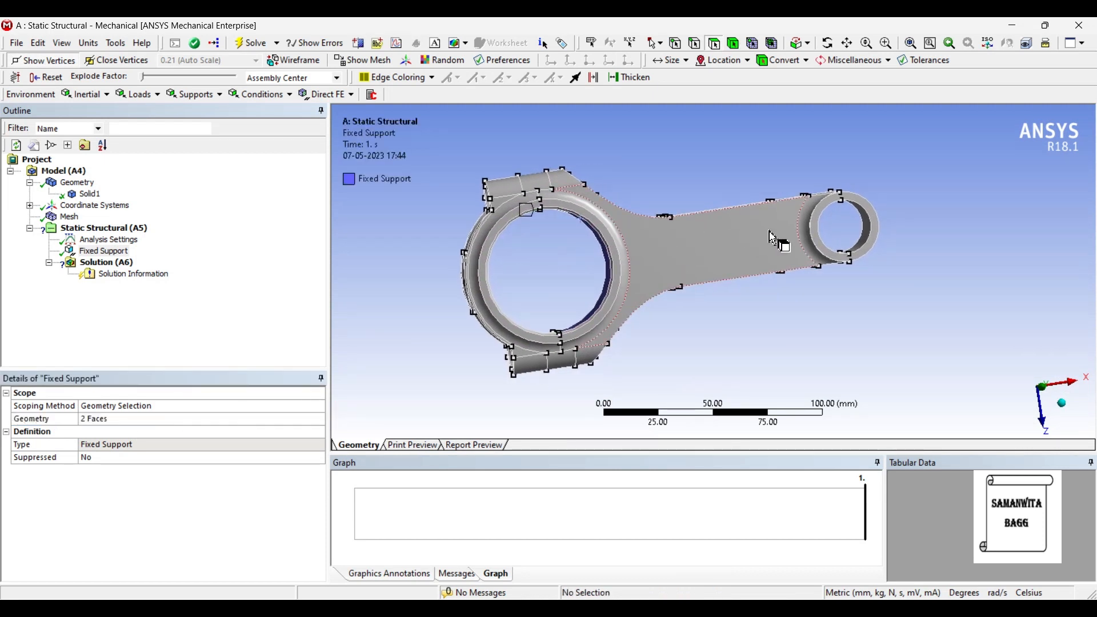
pyautogui.moveTo(700, 251); pyautogui.dragTo(672, 251, button='middle')
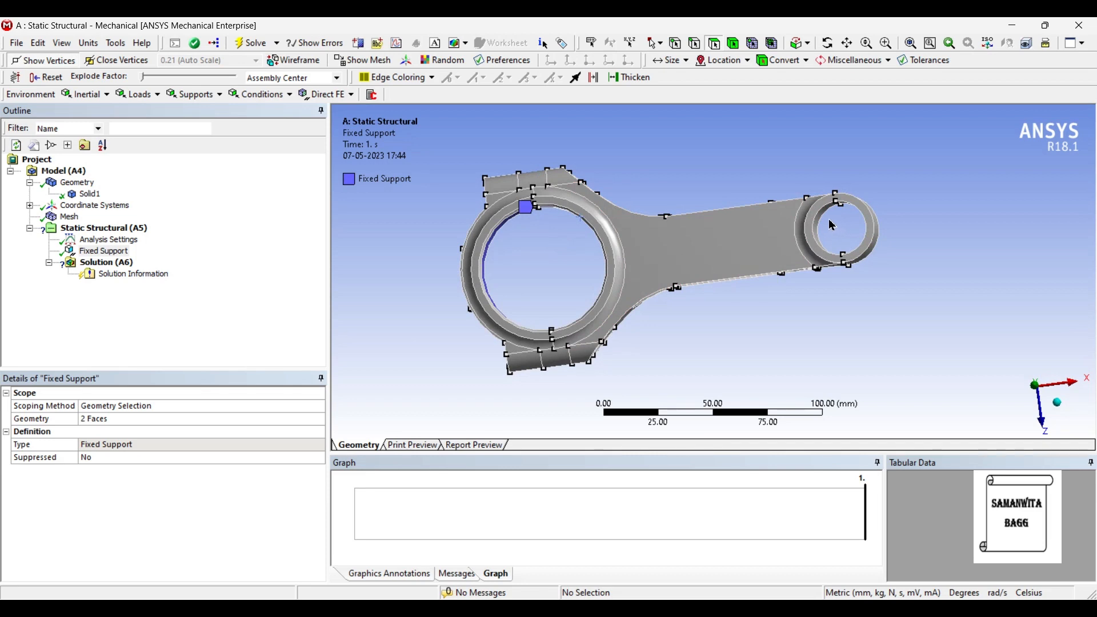
pyautogui.click(824, 244)
pyautogui.moveTo(824, 244); pyautogui.dragTo(917, 210, button='middle')
pyautogui.keyDown('ctrl'); pyautogui.click(855, 223); pyautogui.keyUp('ctrl')
pyautogui.moveTo(855, 234); pyautogui.dragTo(876, 252, button='middle')
pyautogui.moveTo(878, 211); pyautogui.dragTo(883, 205, button='middle')
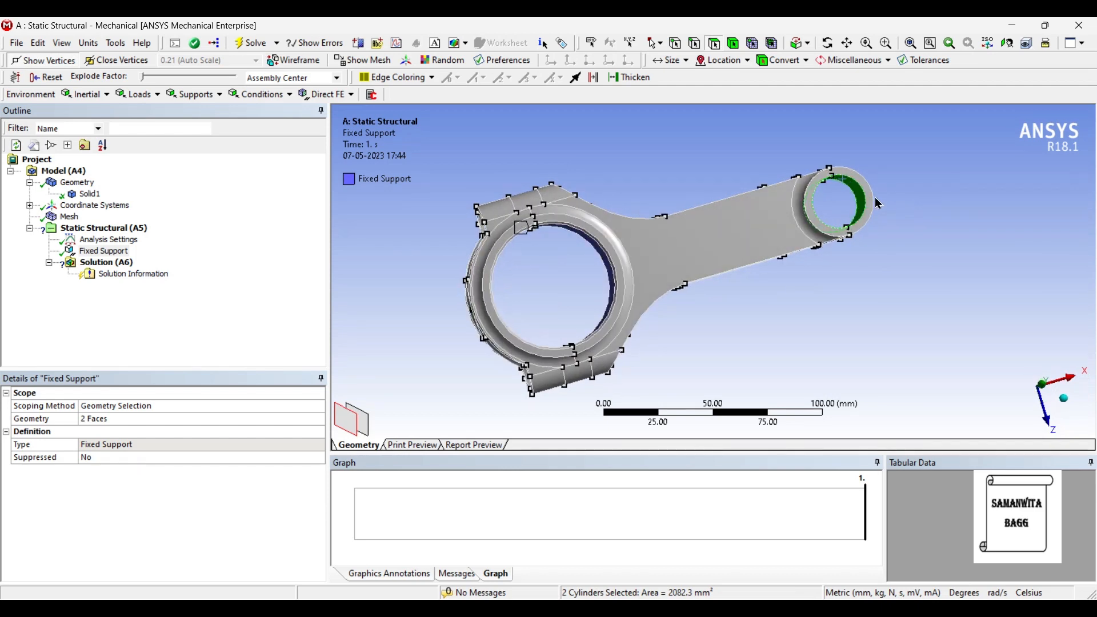
pyautogui.rightClick(854, 189)
pyautogui.moveTo(894, 196)
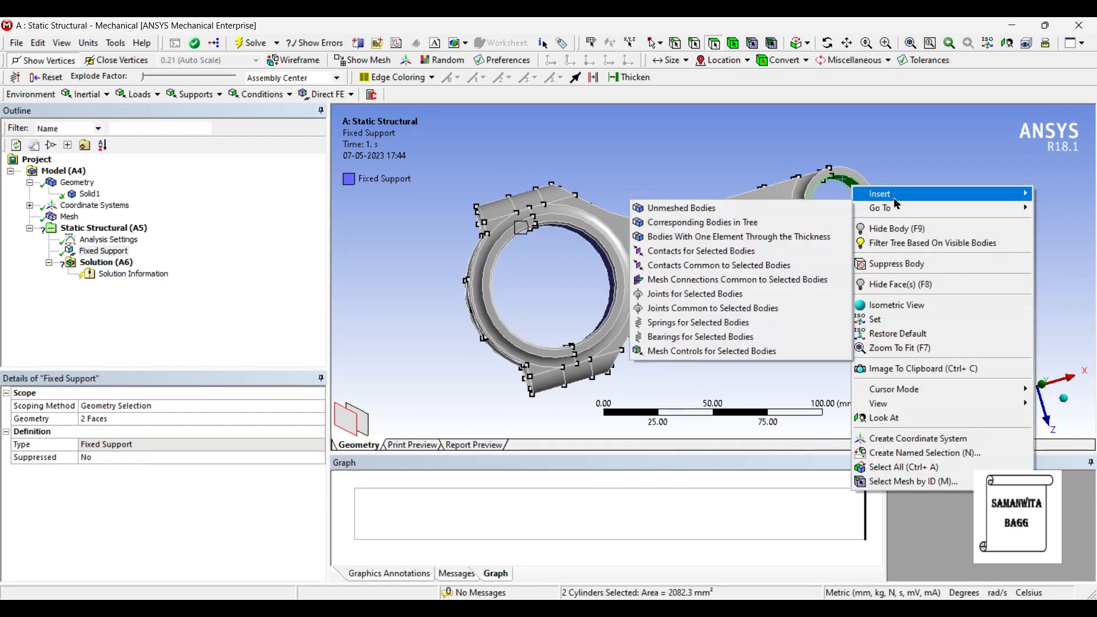
pyautogui.click(783, 258)
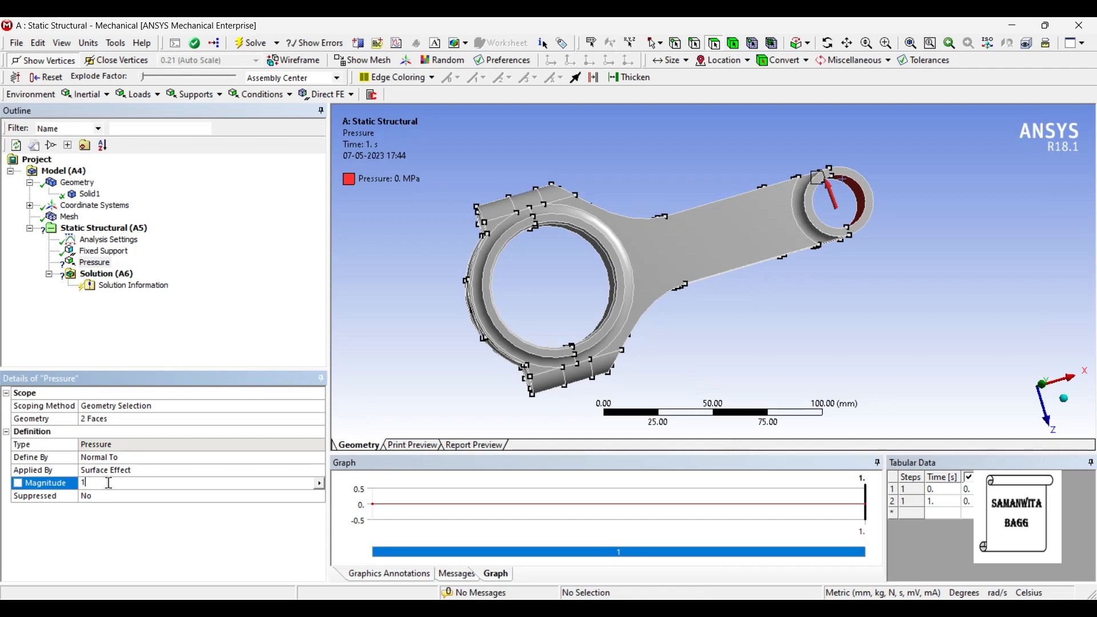
pyautogui.press('Return')
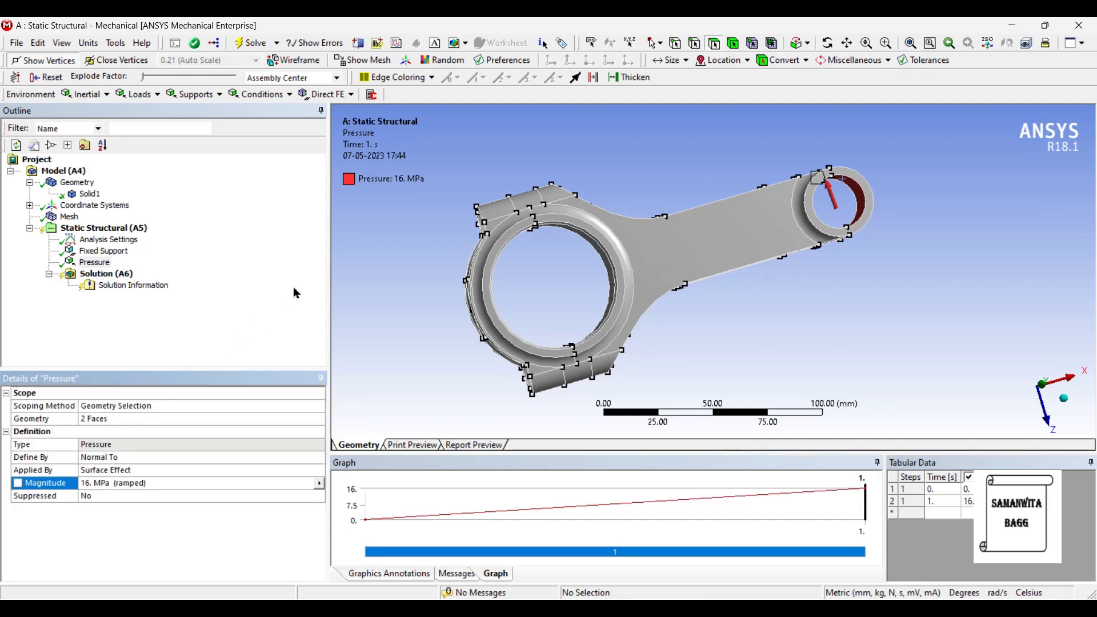
# Add a total deformation result to the Static Structural solution.
pyautogui.moveTo(472, 327); pyautogui.dragTo(464, 317, button='middle')
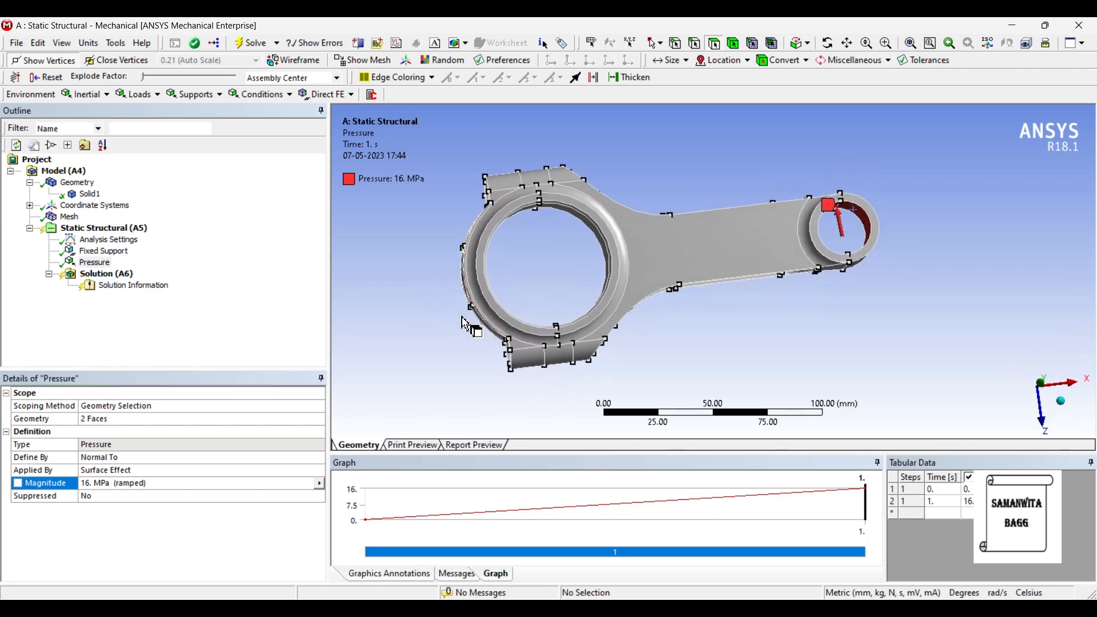
pyautogui.rightClick(123, 279)
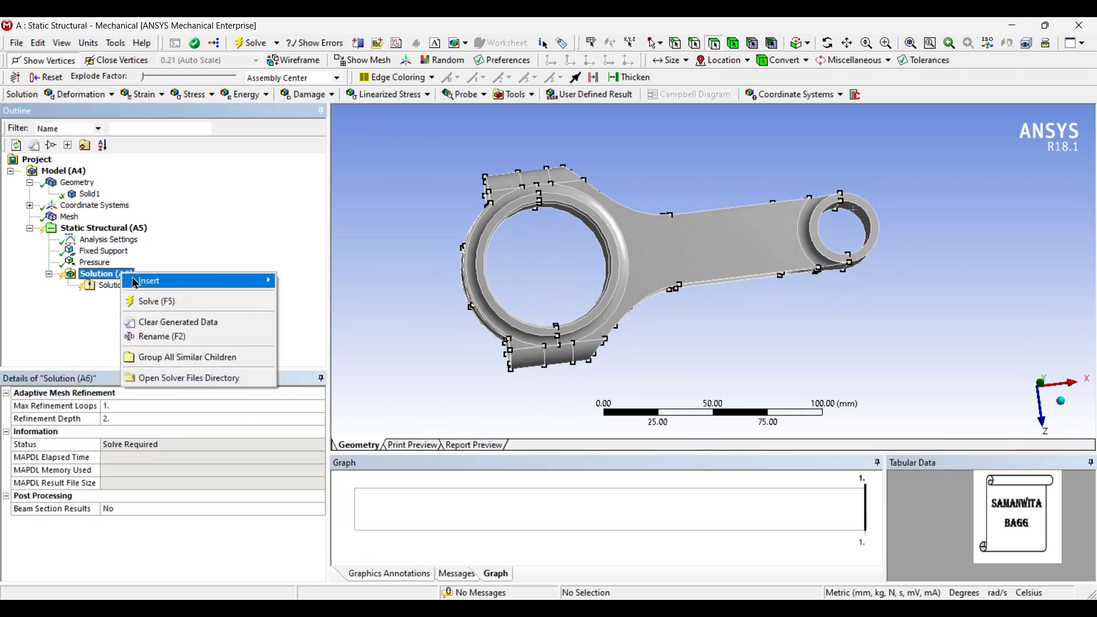
pyautogui.moveTo(137, 281)
pyautogui.moveTo(351, 301)
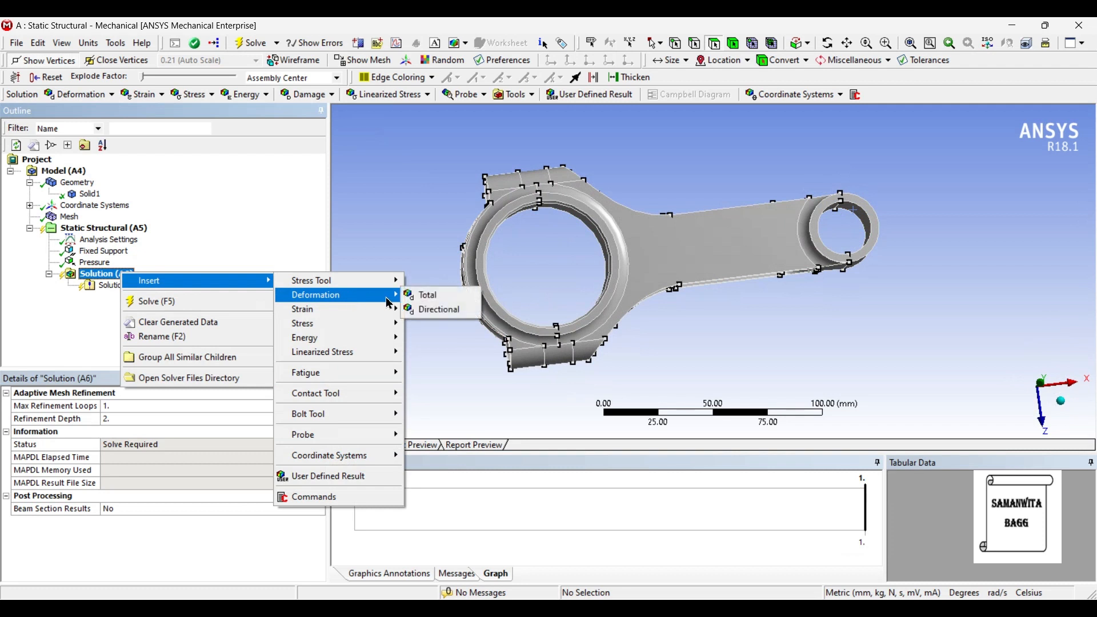
pyautogui.click(420, 296)
# Add an equivalent (von-Mises) elastic strain result to the Static Structural solution.
pyautogui.rightClick(125, 279)
pyautogui.moveTo(147, 282)
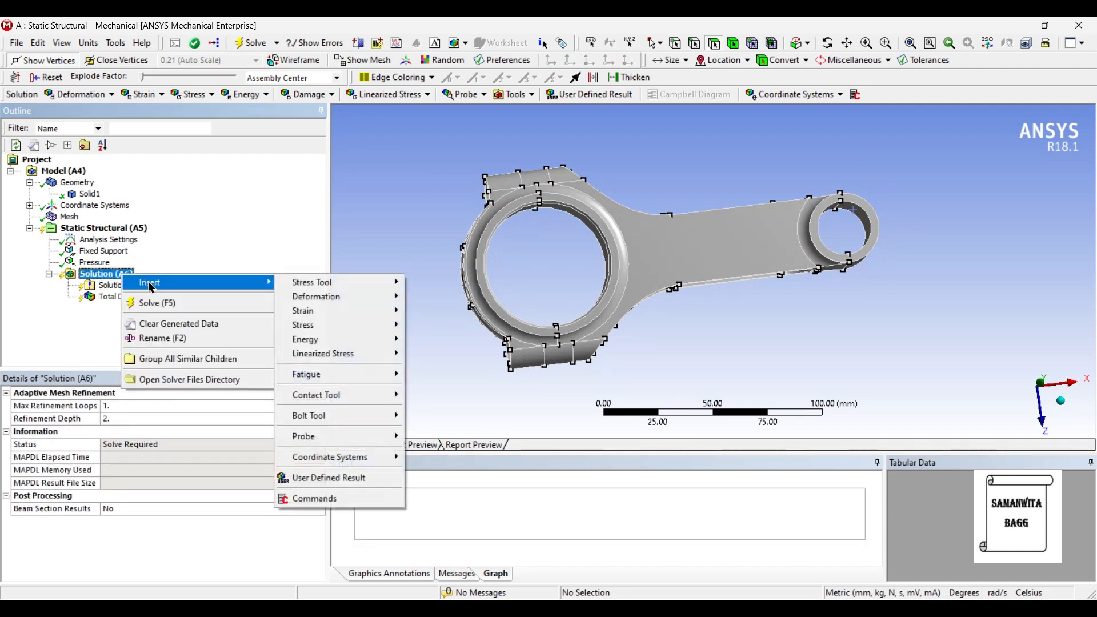
pyautogui.moveTo(343, 311)
pyautogui.click(415, 312)
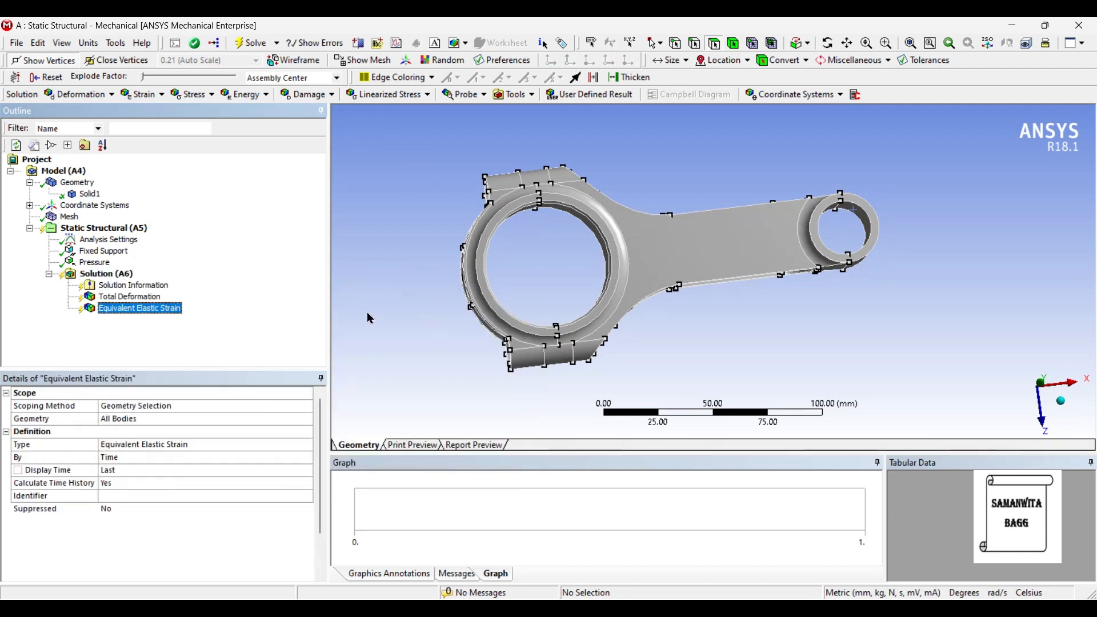
# Add an equivalent (von-Mises) stress result to the Static Structural solution and solve the analysis.
pyautogui.rightClick(126, 275)
pyautogui.moveTo(144, 279)
pyautogui.moveTo(349, 321)
pyautogui.click(434, 322)
pyautogui.click(126, 274)
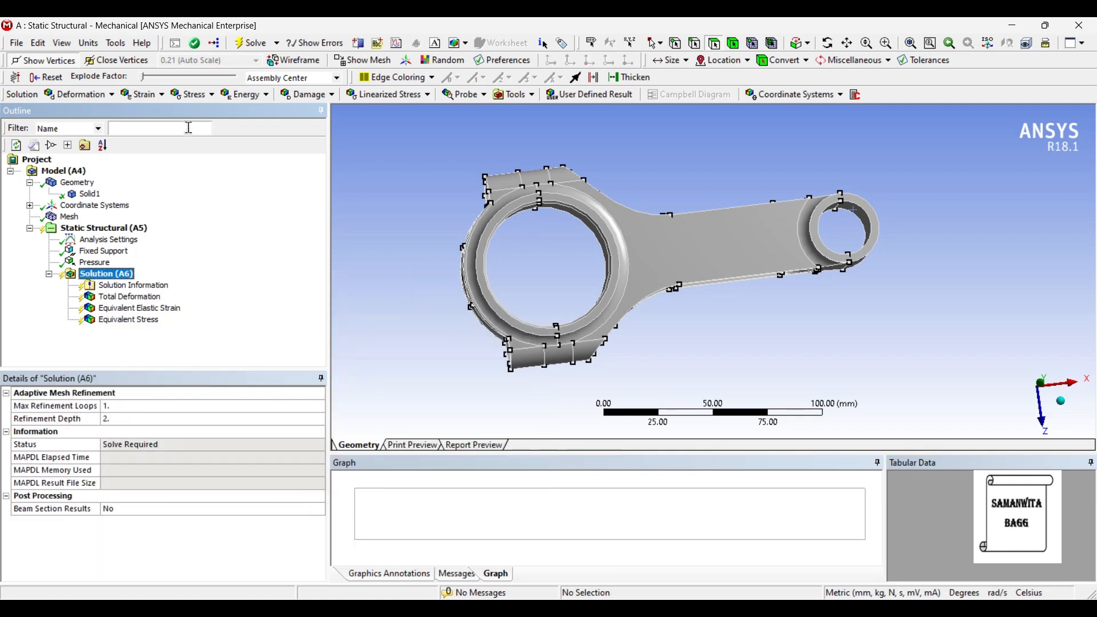
pyautogui.click(251, 43)
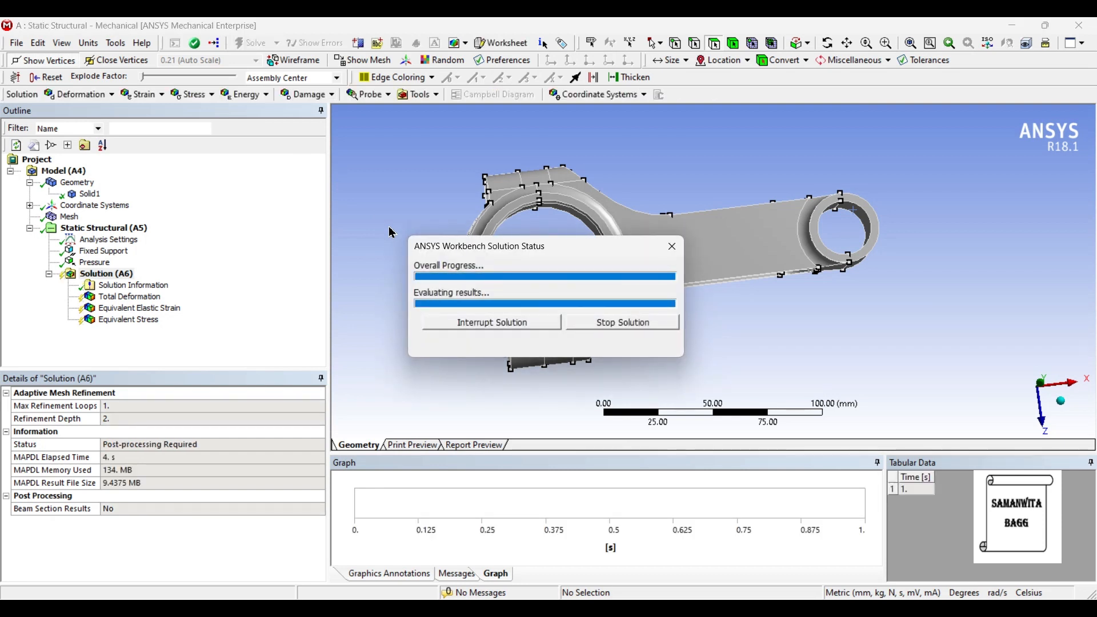
# Review the aluminum alloy rod's total deformation, equivalent elastic strain and equivalent stress, animating the deformation and stress plots.
pyautogui.click(143, 297)
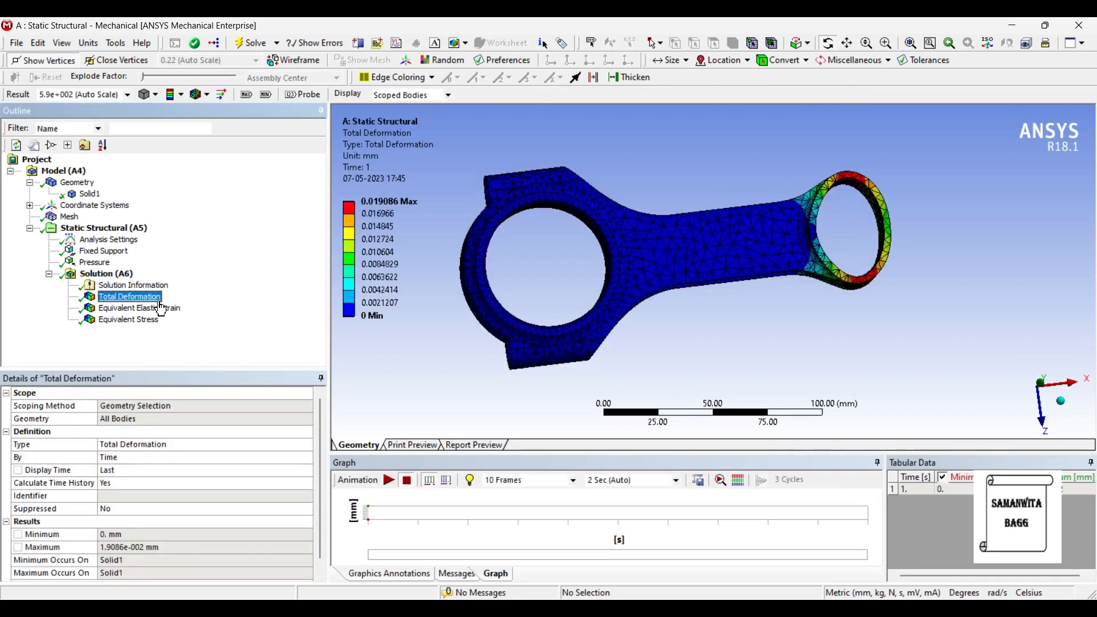
pyautogui.click(388, 480)
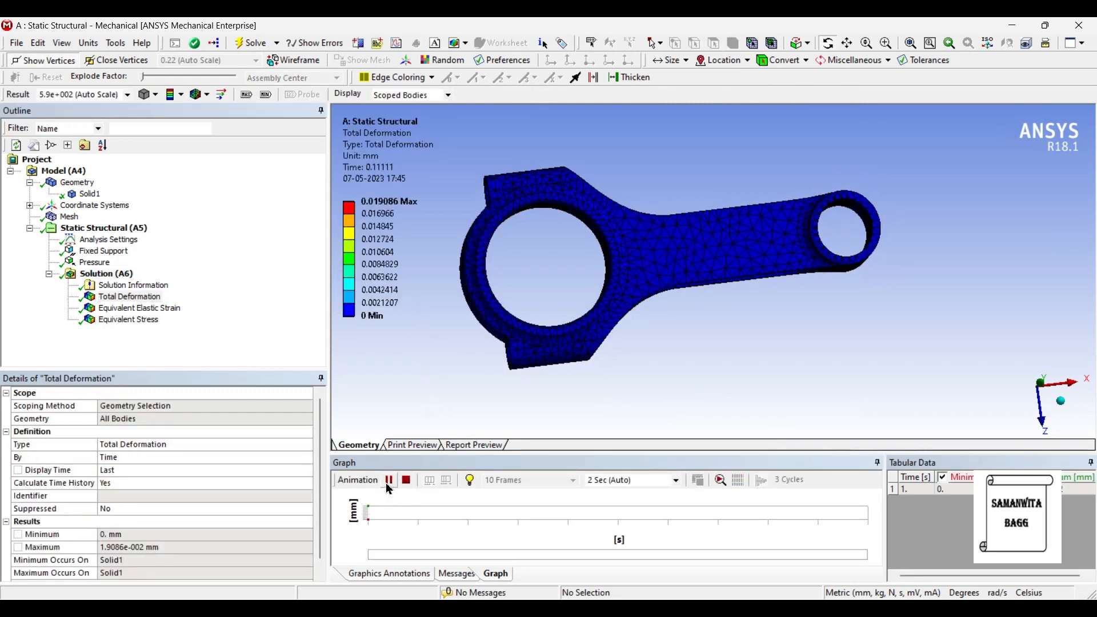
pyautogui.click(388, 485)
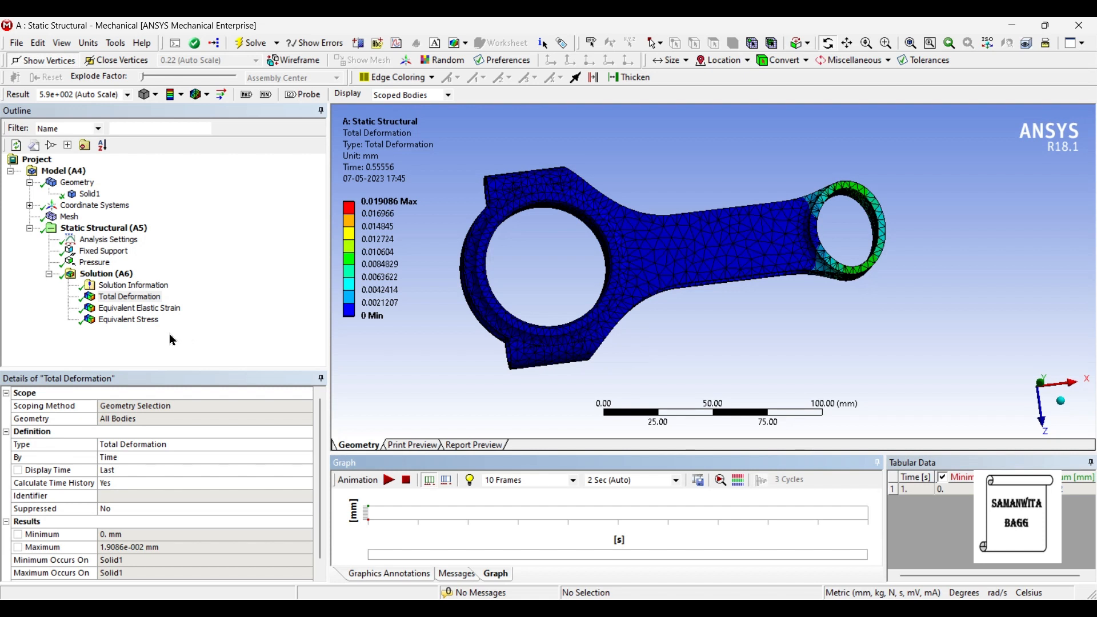
pyautogui.click(142, 309)
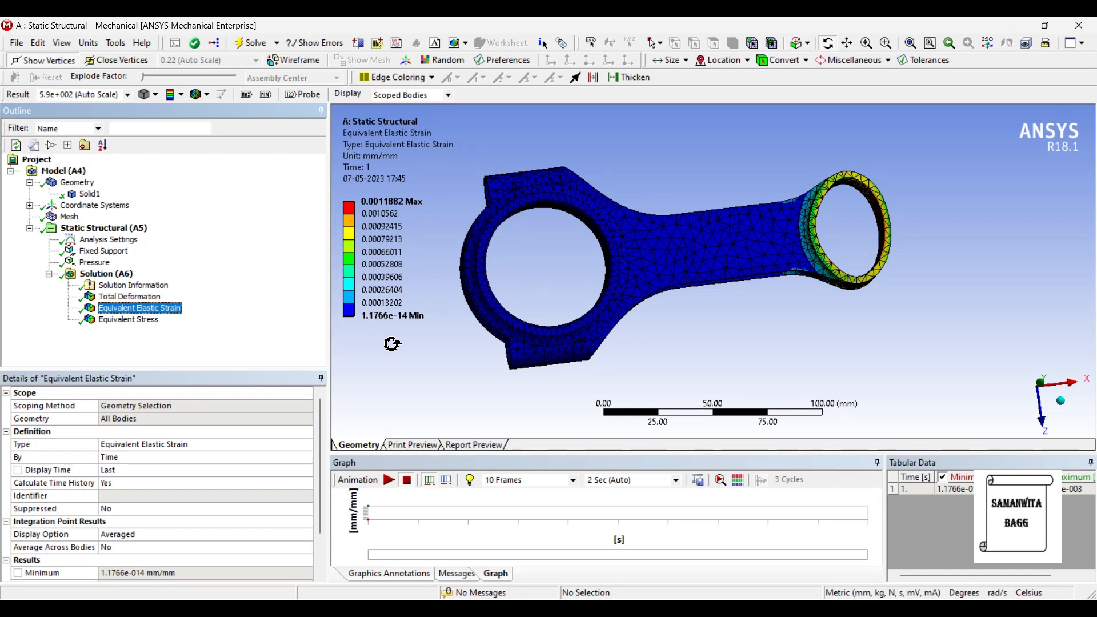
pyautogui.click(129, 321)
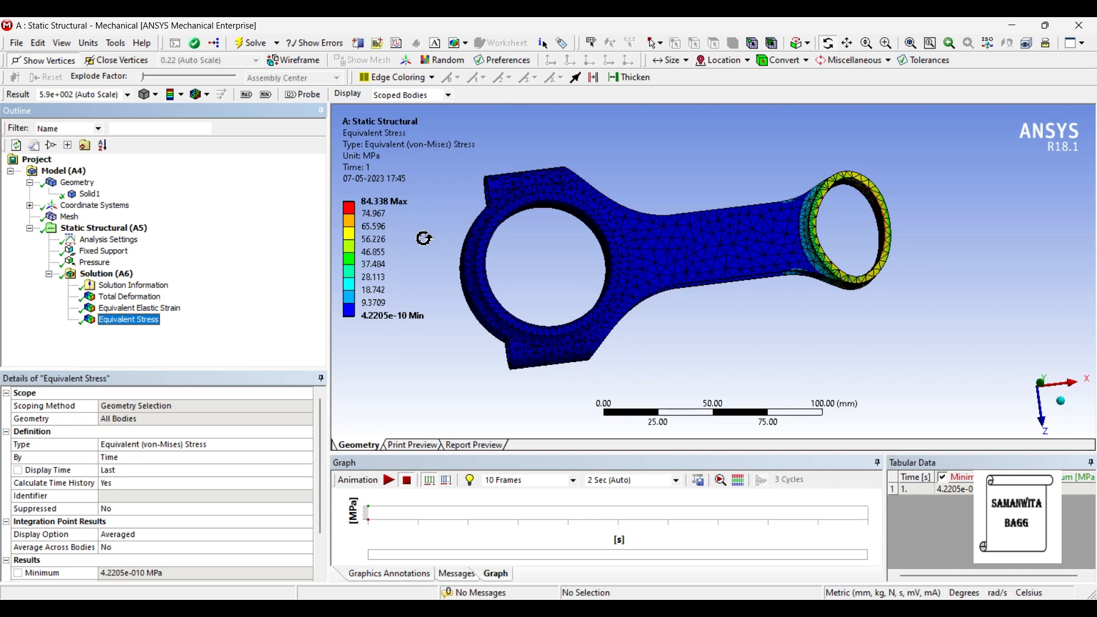
pyautogui.click(389, 483)
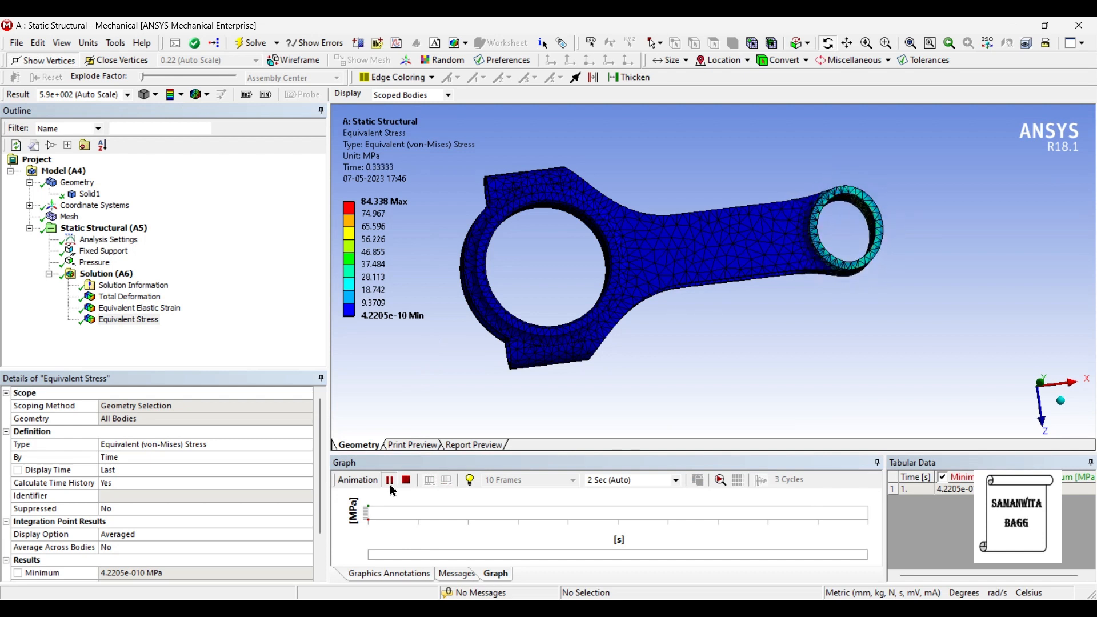
pyautogui.click(389, 483)
# Assign Stainless Steel to the connecting rod body Solid1 and solve the static structural analysis again.
pyautogui.click(92, 194)
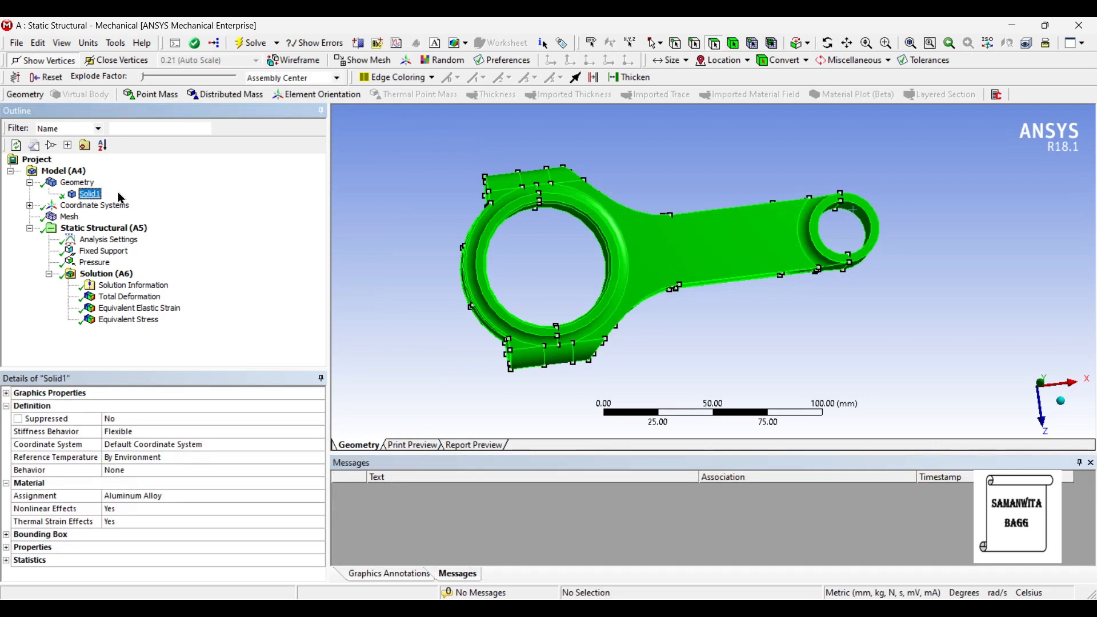
pyautogui.click(263, 497)
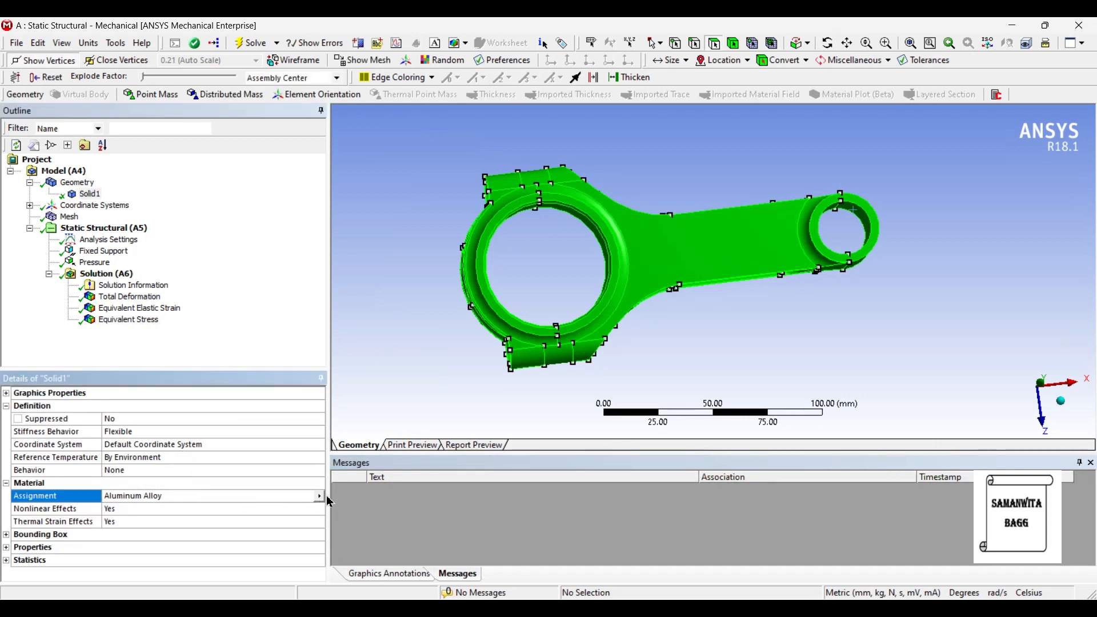
pyautogui.click(319, 495)
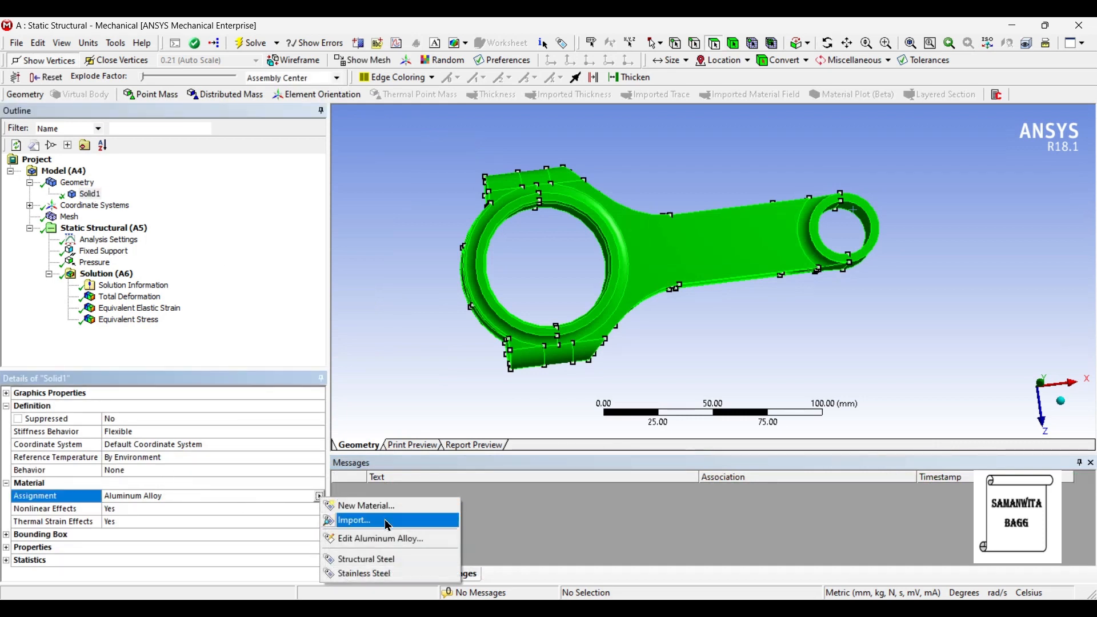
pyautogui.click(389, 574)
pyautogui.click(129, 272)
pyautogui.click(251, 43)
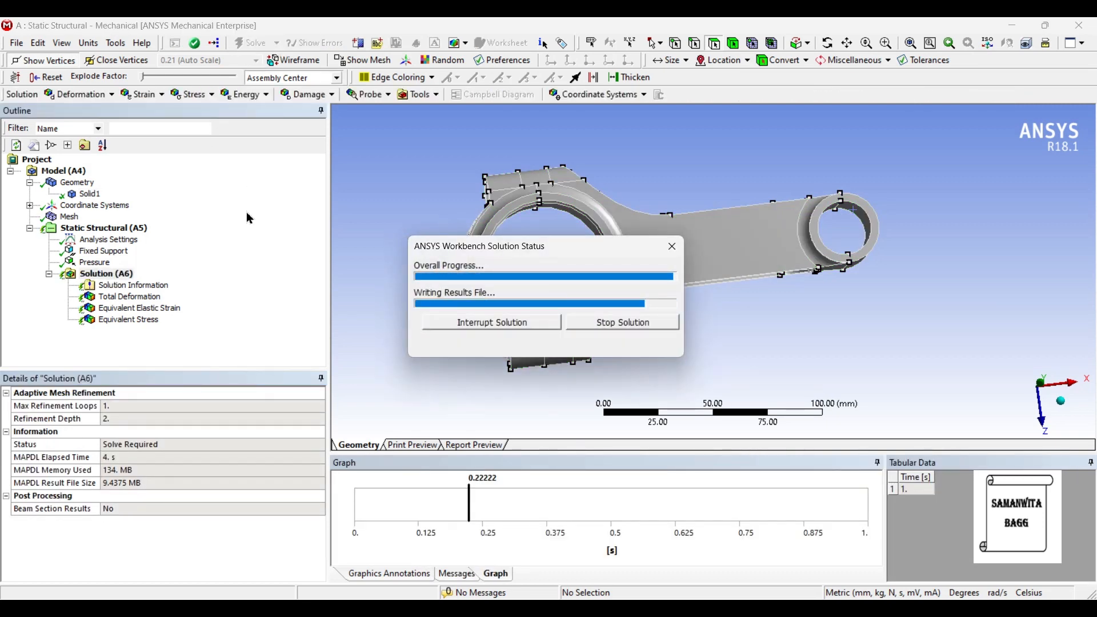
# Examine the stainless steel rod's total deformation, elastic strain and equivalent stress results, animating the deformation and stress.
pyautogui.click(132, 297)
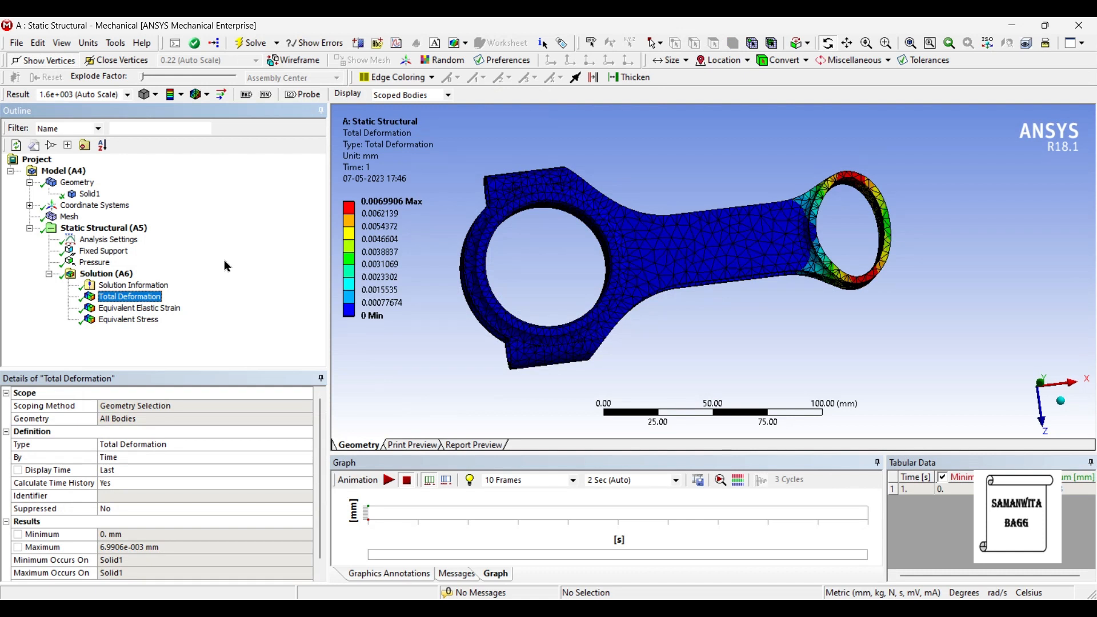
pyautogui.click(389, 480)
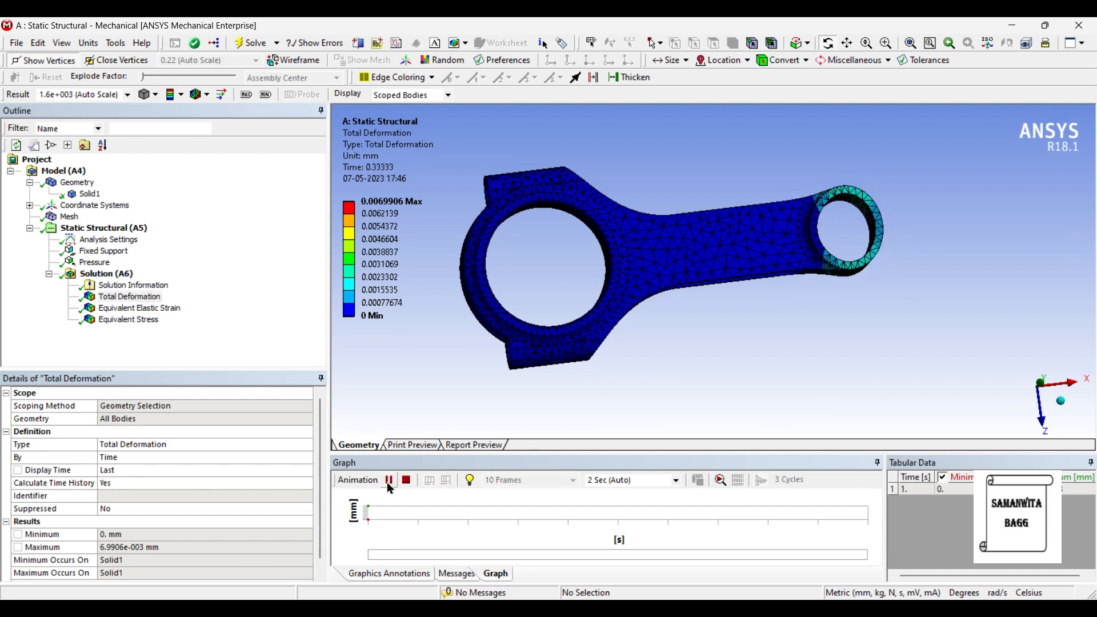
pyautogui.click(148, 312)
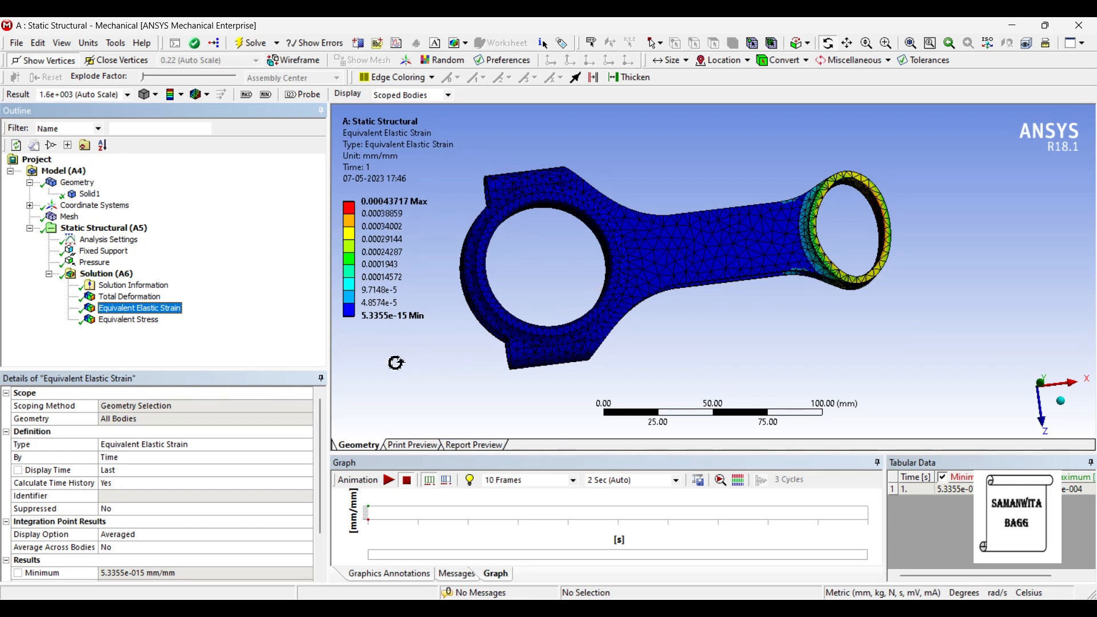
pyautogui.click(137, 321)
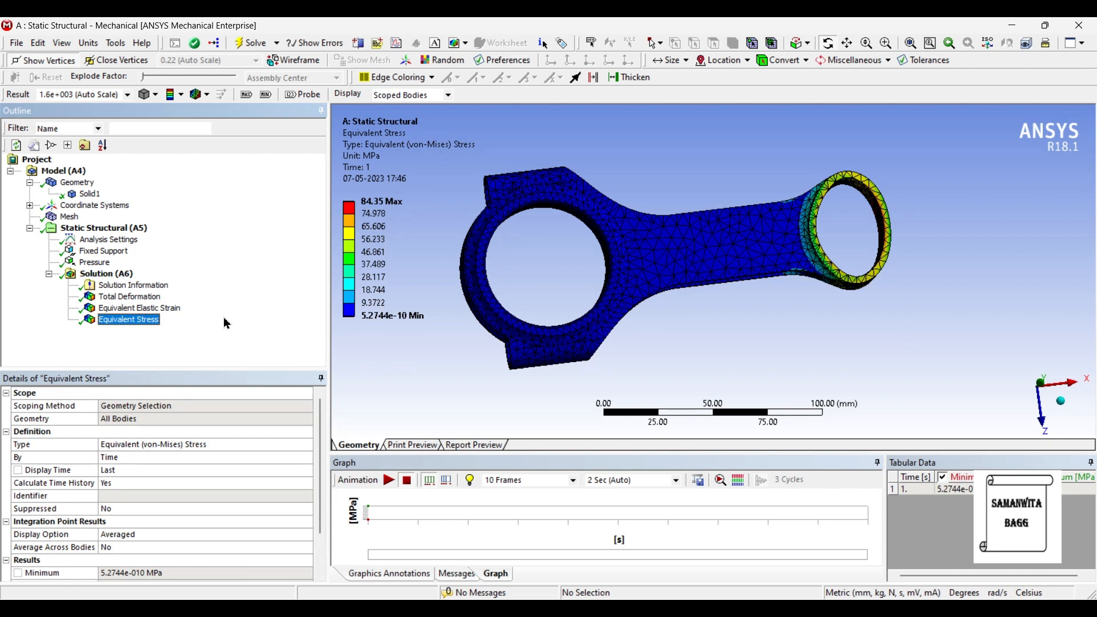
pyautogui.click(388, 480)
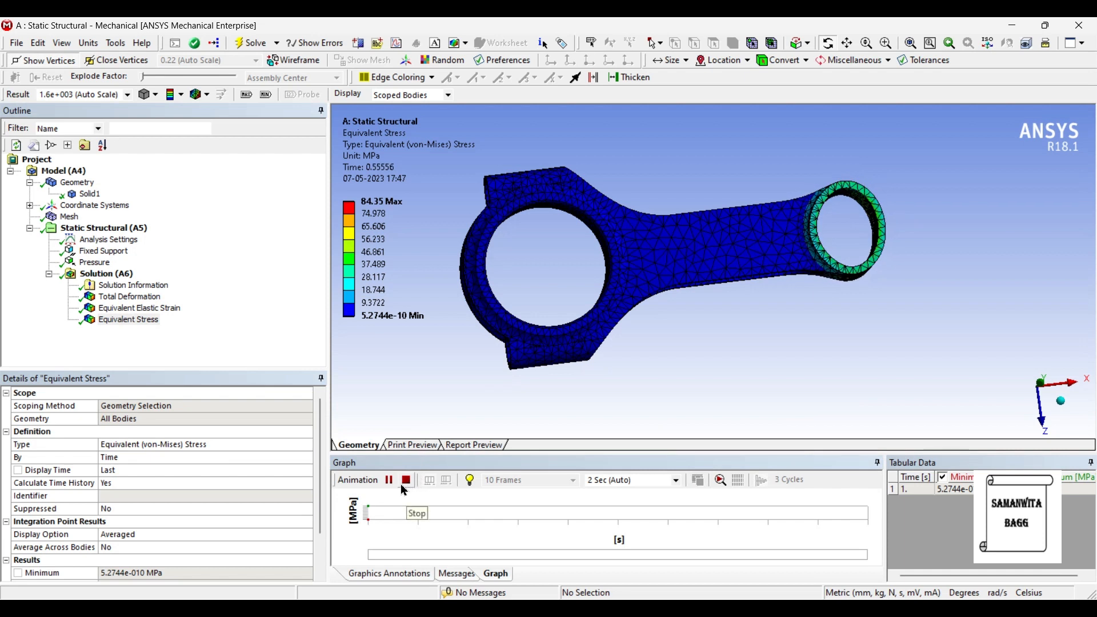
pyautogui.click(389, 480)
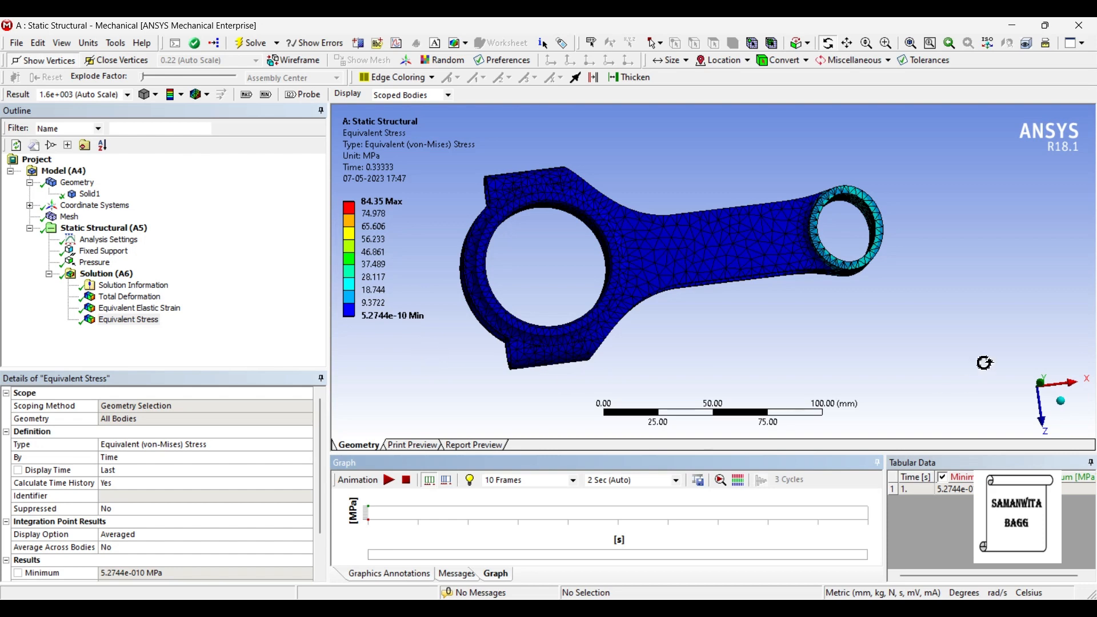
# Close Mechanical and, in Workbench, link a new Eigenvalue Buckling system to the Static Structural solution, keeping its default name.
pyautogui.click(1080, 27)
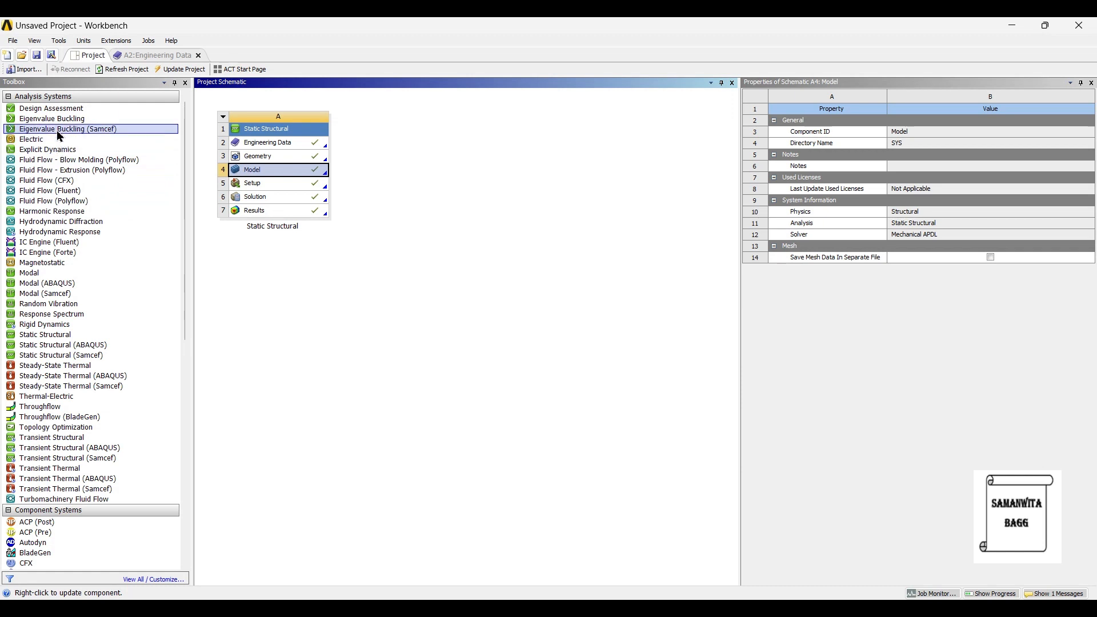
pyautogui.moveTo(63, 122); pyautogui.dragTo(310, 198)
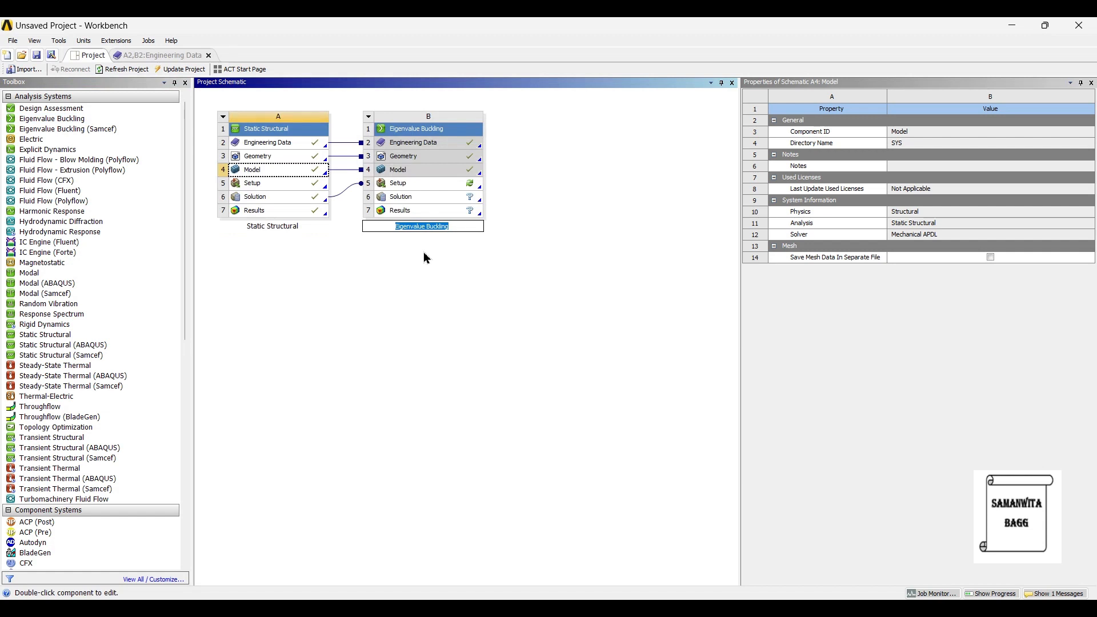
pyautogui.press('Return')
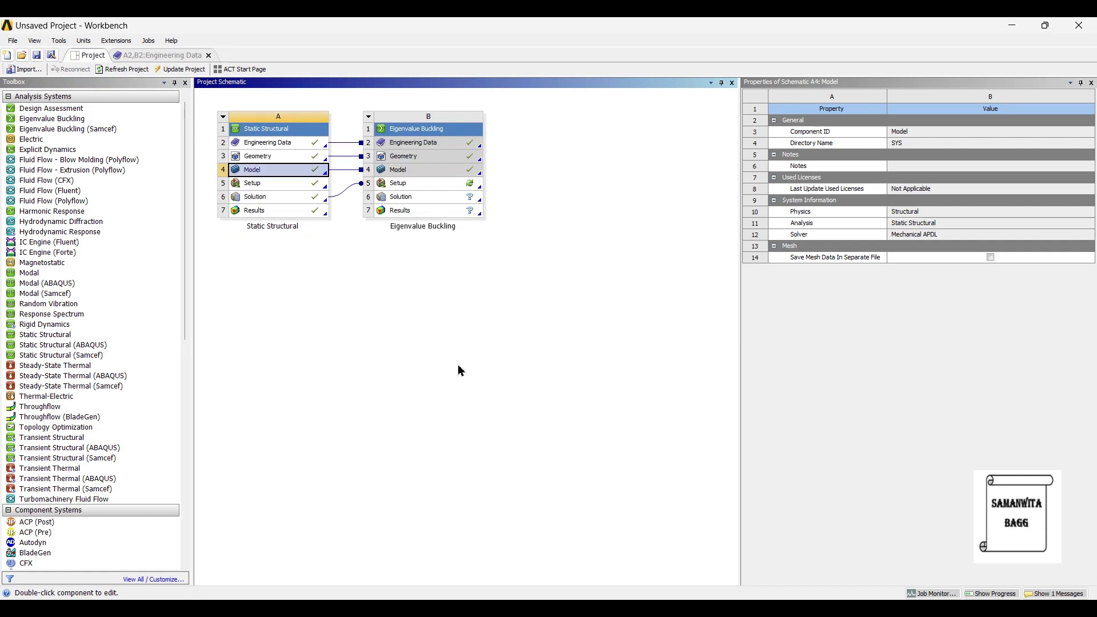
# Open the Eigenvalue Buckling setup in Mechanical and re-solve the Static Structural solution.
pyautogui.doubleClick(425, 190)
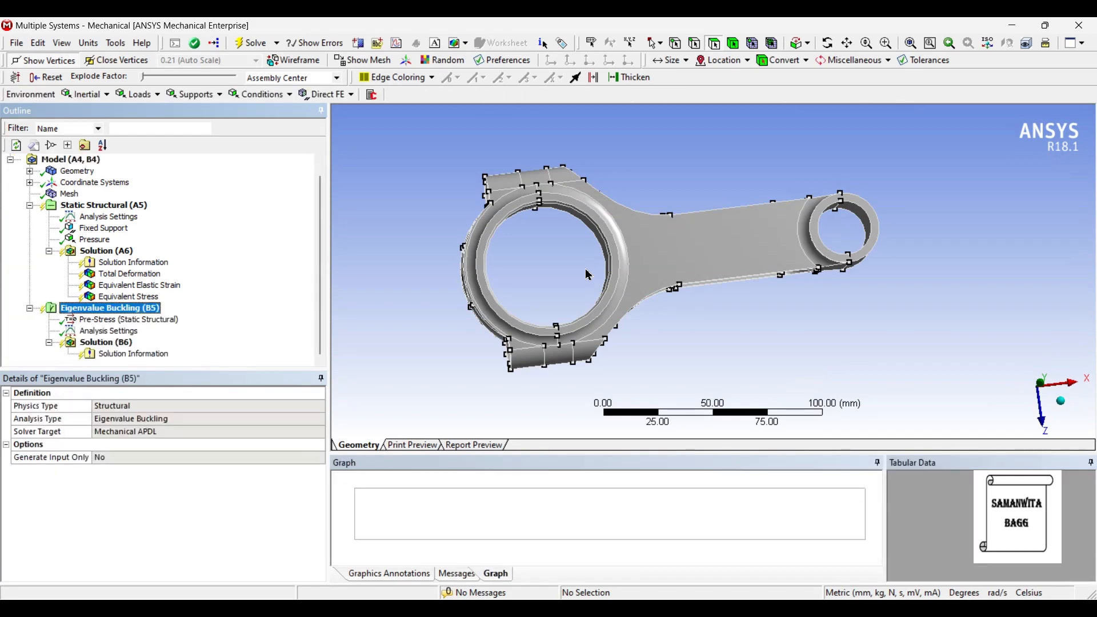
pyautogui.click(113, 251)
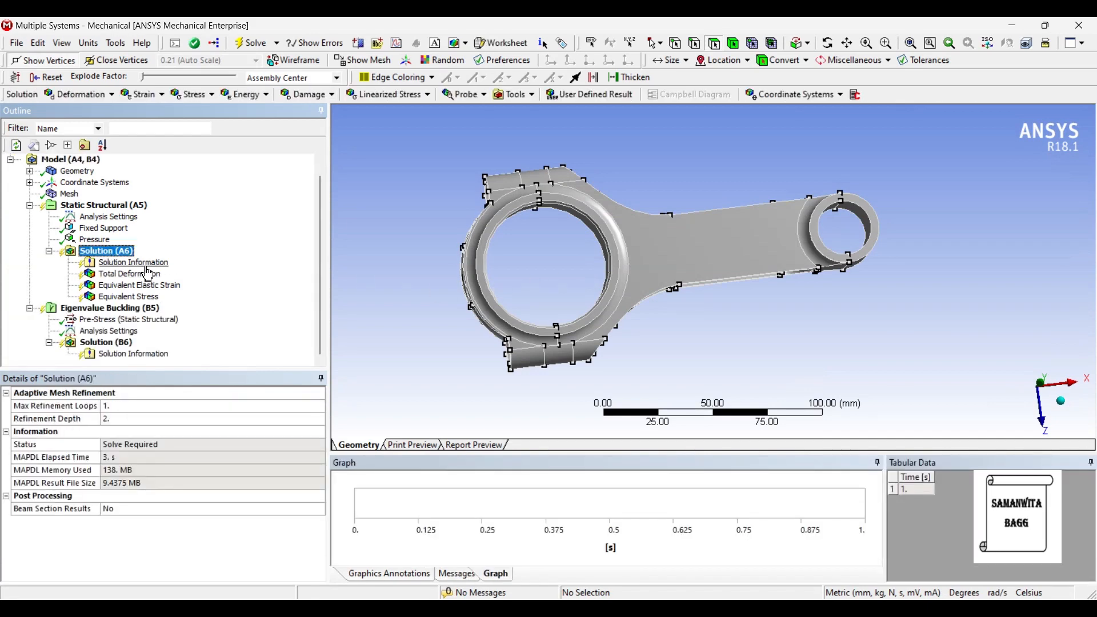
pyautogui.click(249, 46)
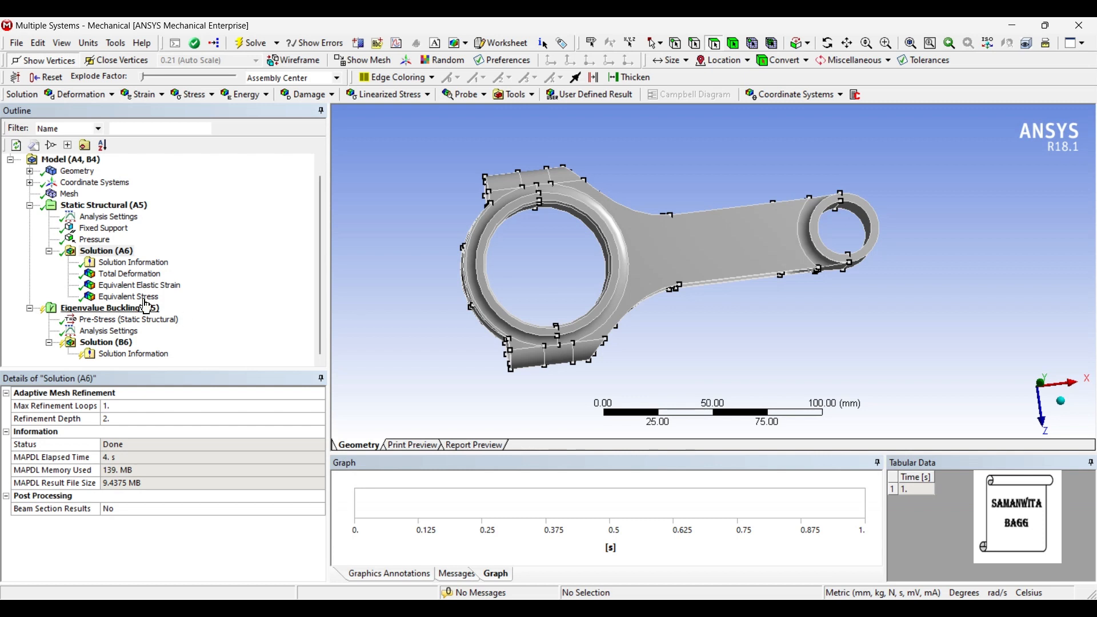
# In the buckling analysis settings, set the maximum modes to find to 3 and Include Negative Load Multiplier to No.
pyautogui.click(119, 333)
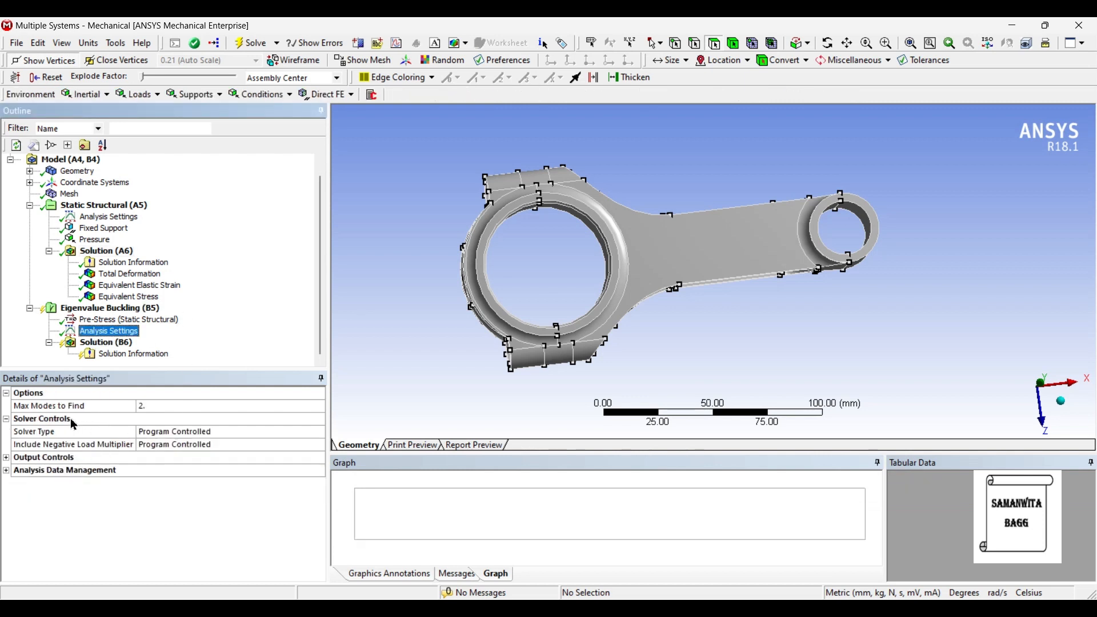
pyautogui.click(164, 409)
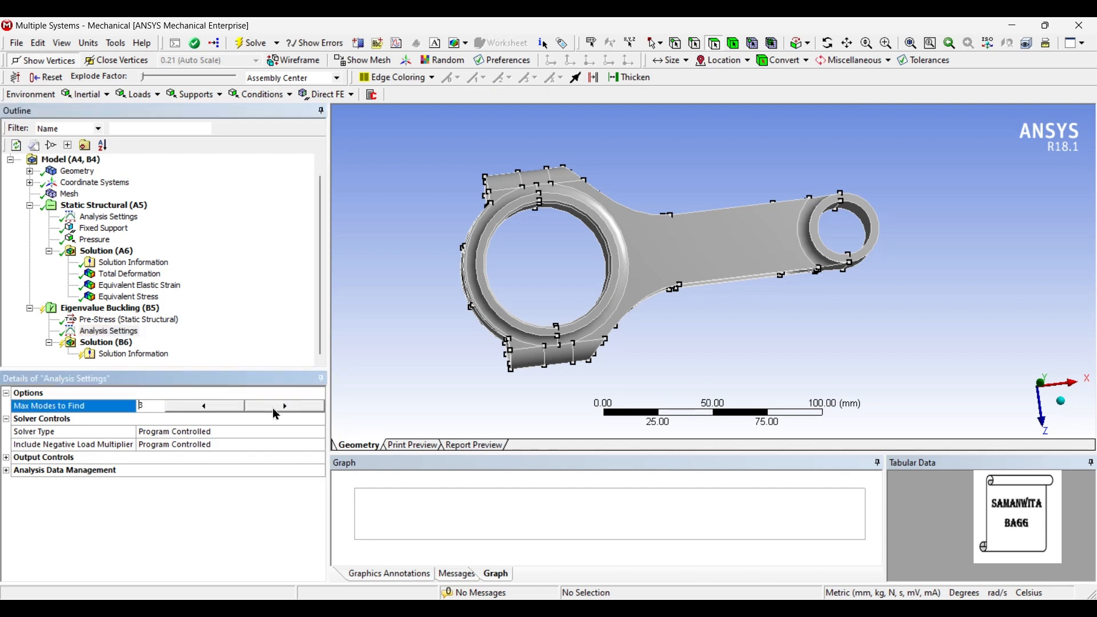
pyautogui.click(390, 396)
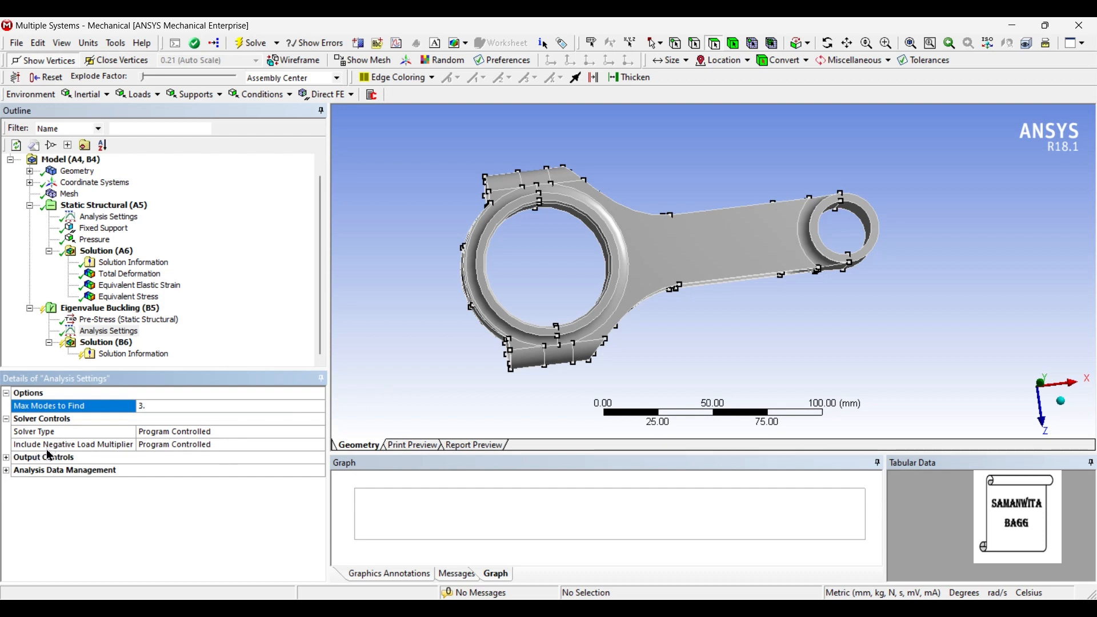
pyautogui.click(206, 447)
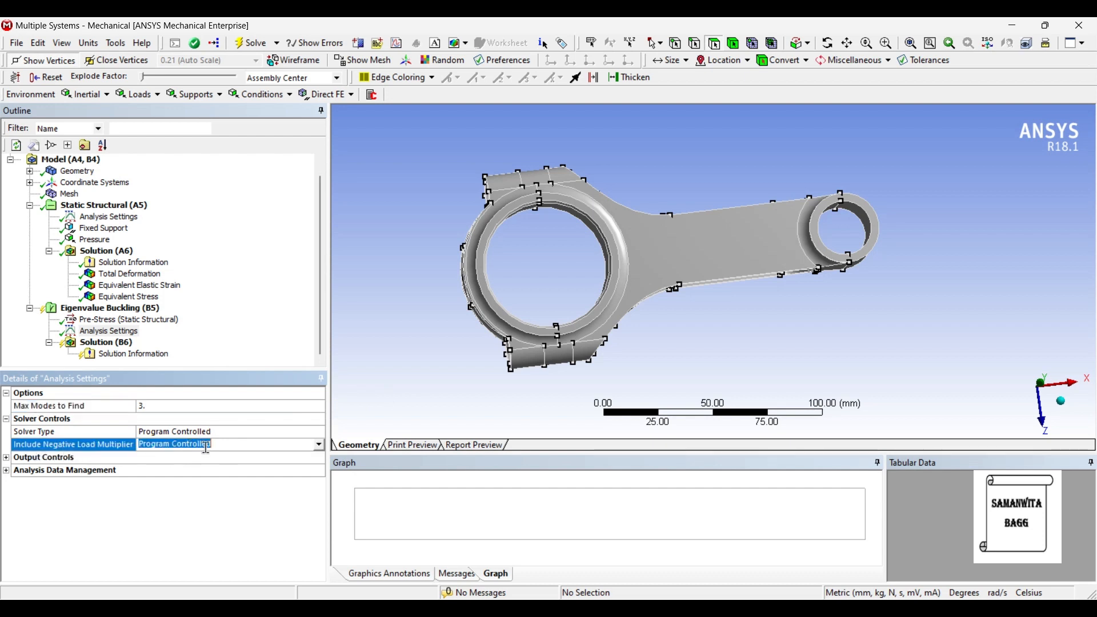
pyautogui.click(319, 445)
pyautogui.click(187, 484)
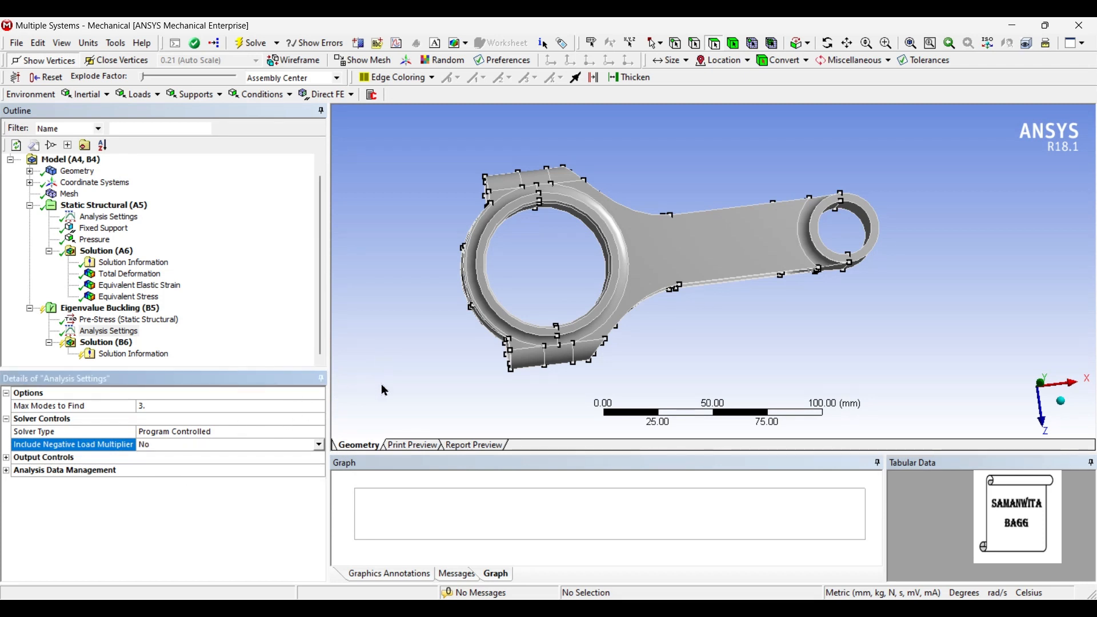
# Add a total deformation result for mode 1 to the Eigenvalue Buckling solution.
pyautogui.rightClick(112, 345)
pyautogui.moveTo(189, 348)
pyautogui.moveTo(342, 347)
pyautogui.click(412, 348)
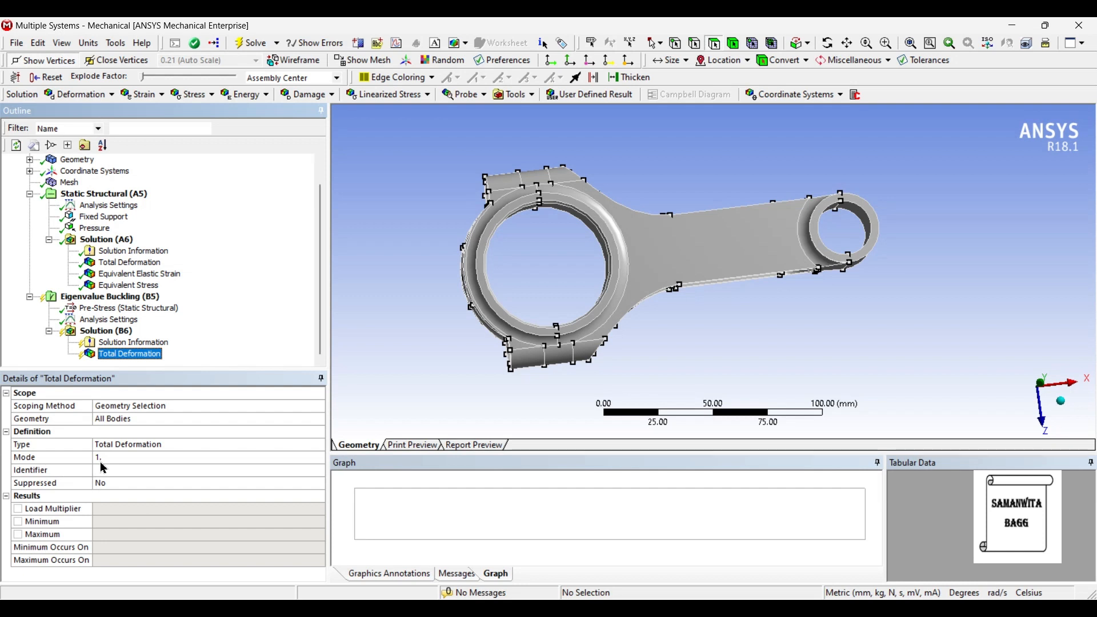
# Add a second total deformation result to the Eigenvalue Buckling solution and set its mode to 2.
pyautogui.rightClick(126, 331)
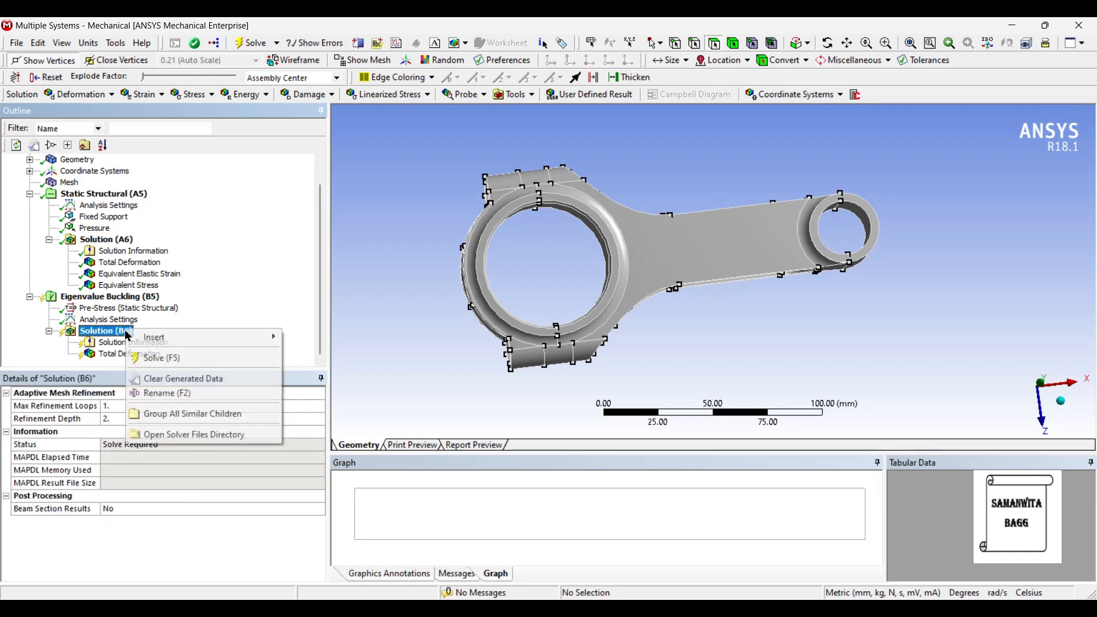
pyautogui.moveTo(160, 337)
pyautogui.moveTo(343, 337)
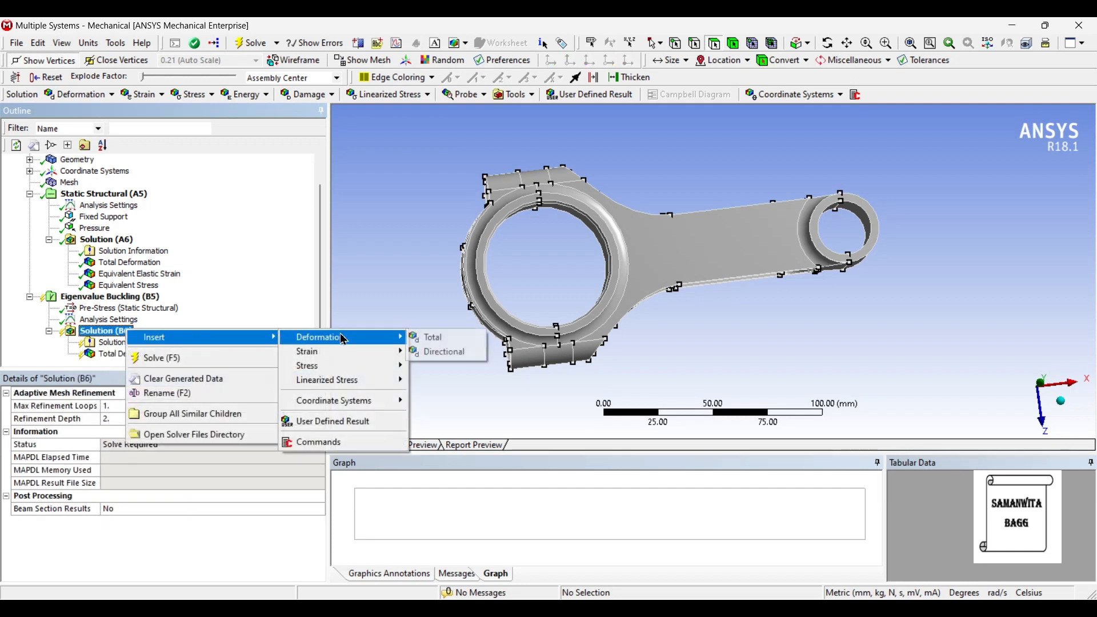
pyautogui.click(429, 337)
pyautogui.click(129, 458)
pyautogui.write('2')
pyautogui.click(382, 381)
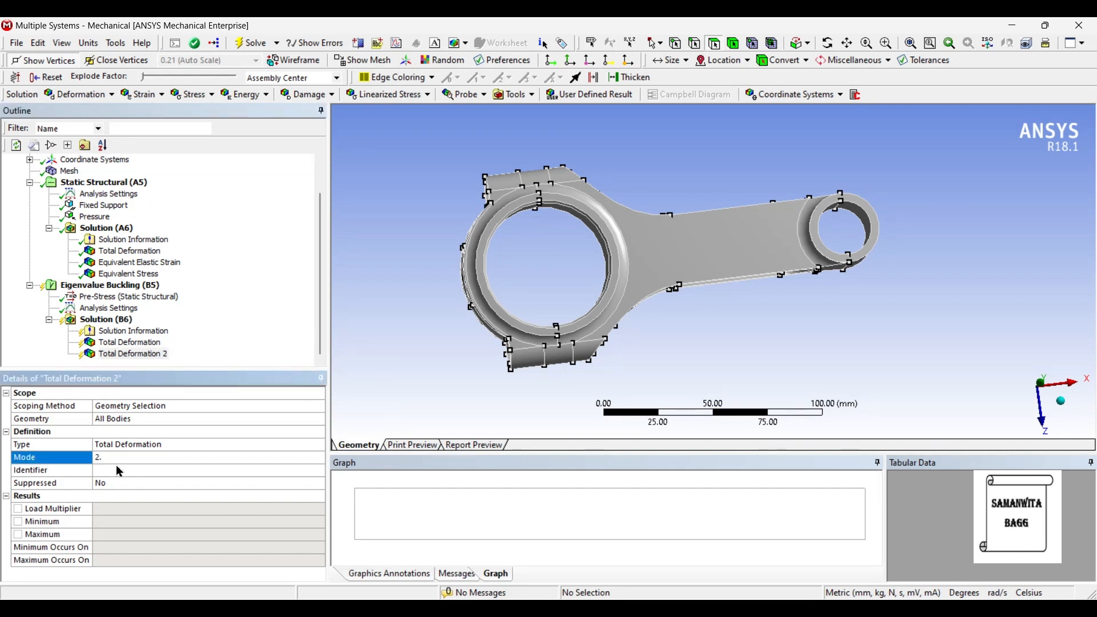
# Add a third total deformation result set to mode 3 under the Eigenvalue Buckling solution and solve it.
pyautogui.click(106, 319)
pyautogui.rightClick(106, 319)
pyautogui.moveTo(194, 326)
pyautogui.moveTo(337, 326)
pyautogui.click(445, 334)
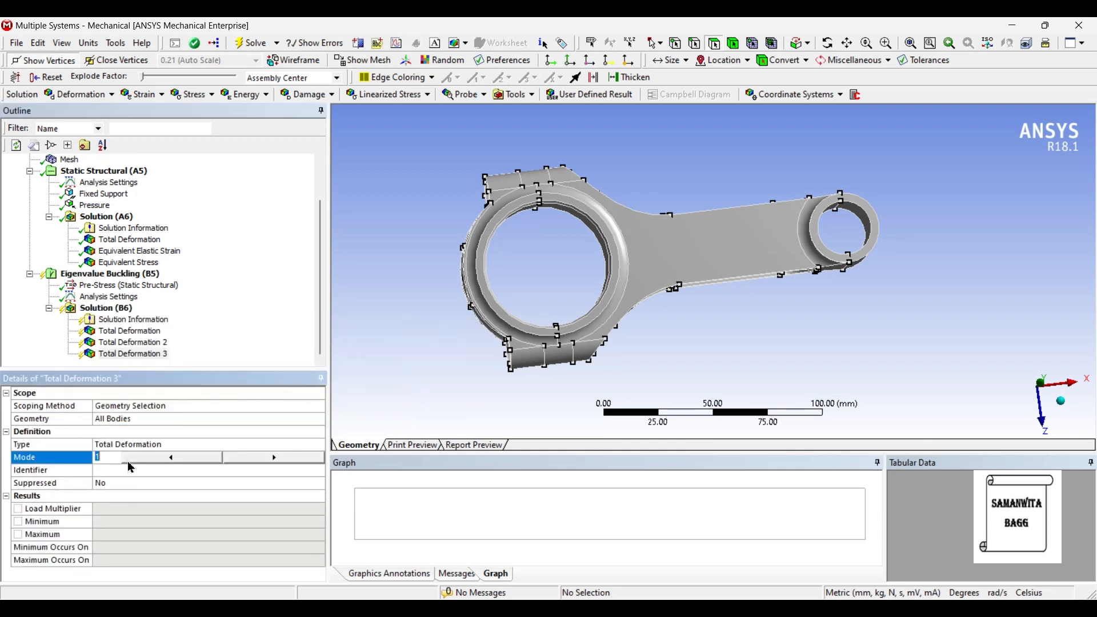
pyautogui.click(129, 460)
pyautogui.click(263, 459)
pyautogui.click(263, 460)
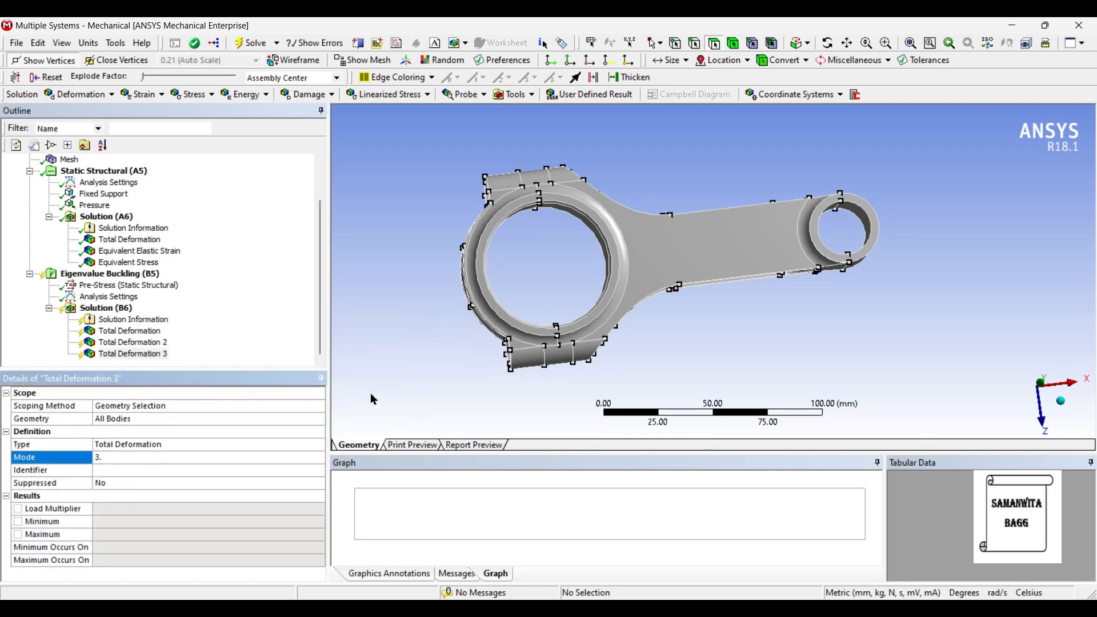
pyautogui.click(125, 311)
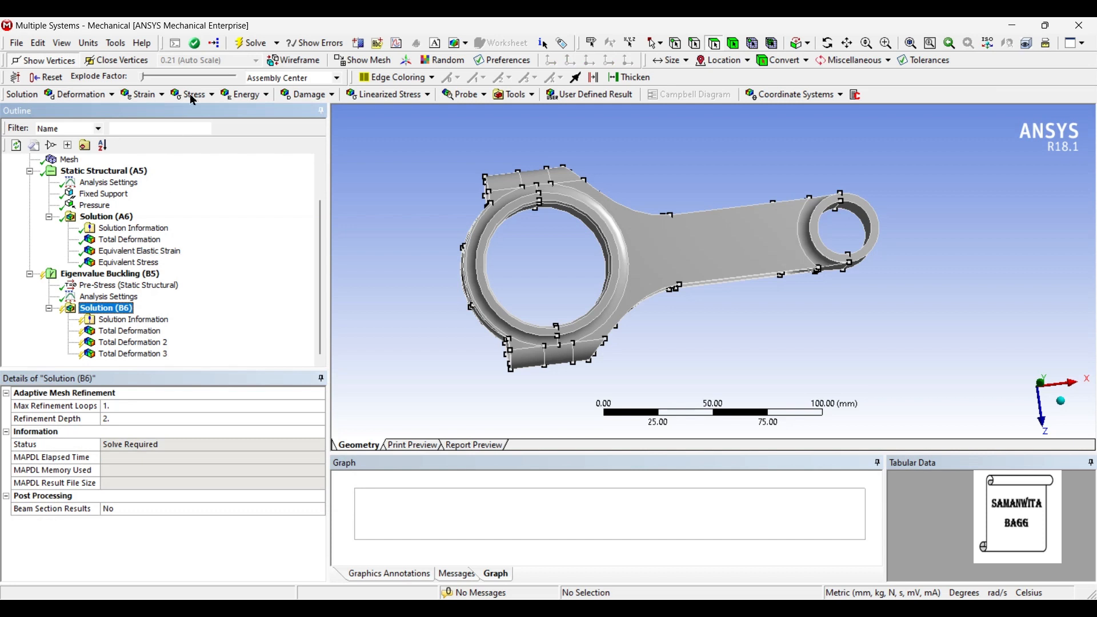
pyautogui.click(249, 43)
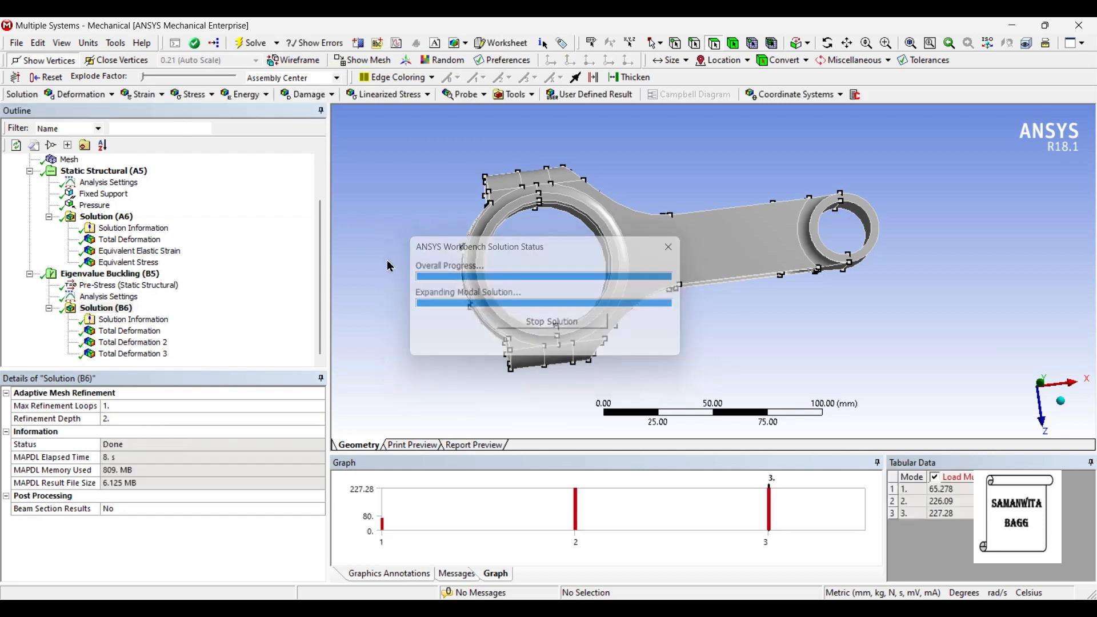
# Examine the animated mode 1 total deformation of the stainless steel rod from different angles, then pause the animation.
pyautogui.click(150, 332)
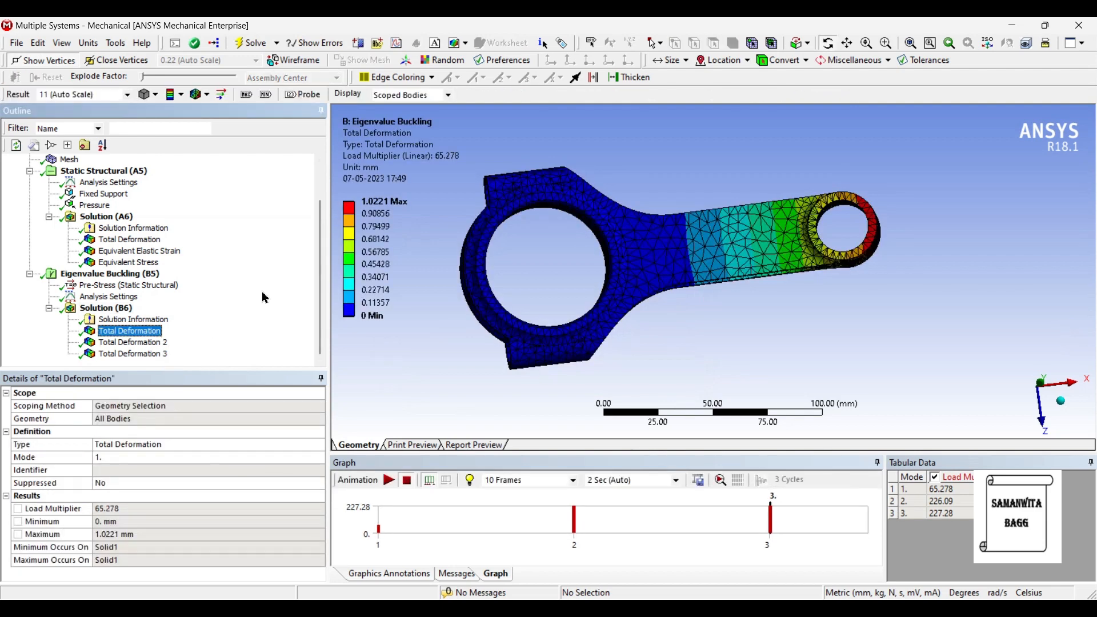
pyautogui.moveTo(658, 270)
pyautogui.mouseDown(button='middle')
pyautogui.moveTo(663, 253)
pyautogui.moveTo(657, 260)
pyautogui.mouseUp(button='middle')
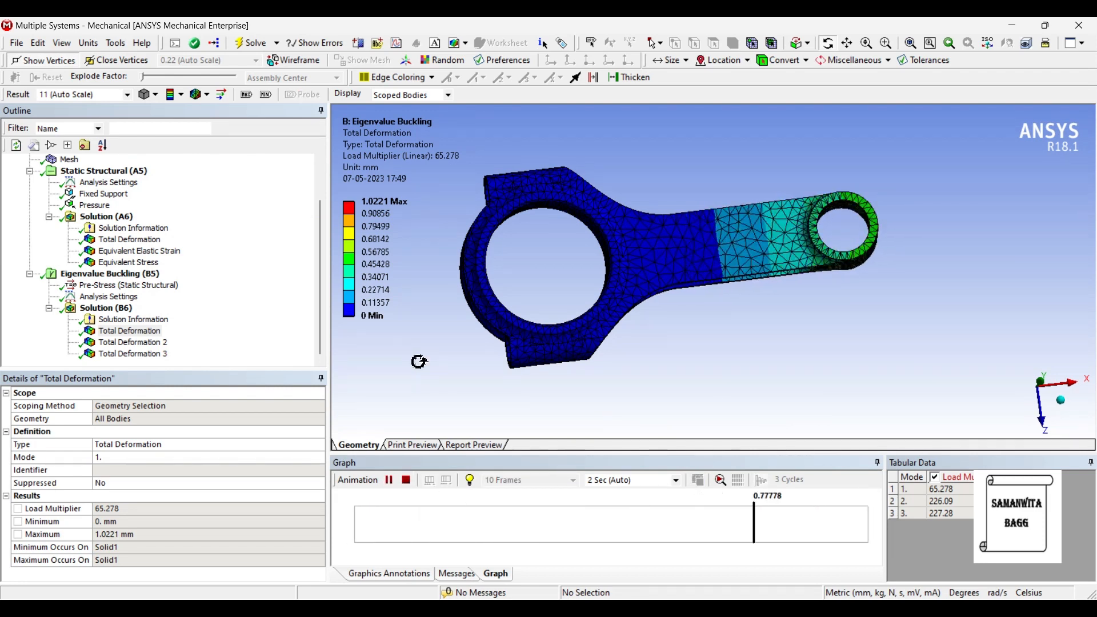
pyautogui.moveTo(627, 335); pyautogui.dragTo(691, 330)
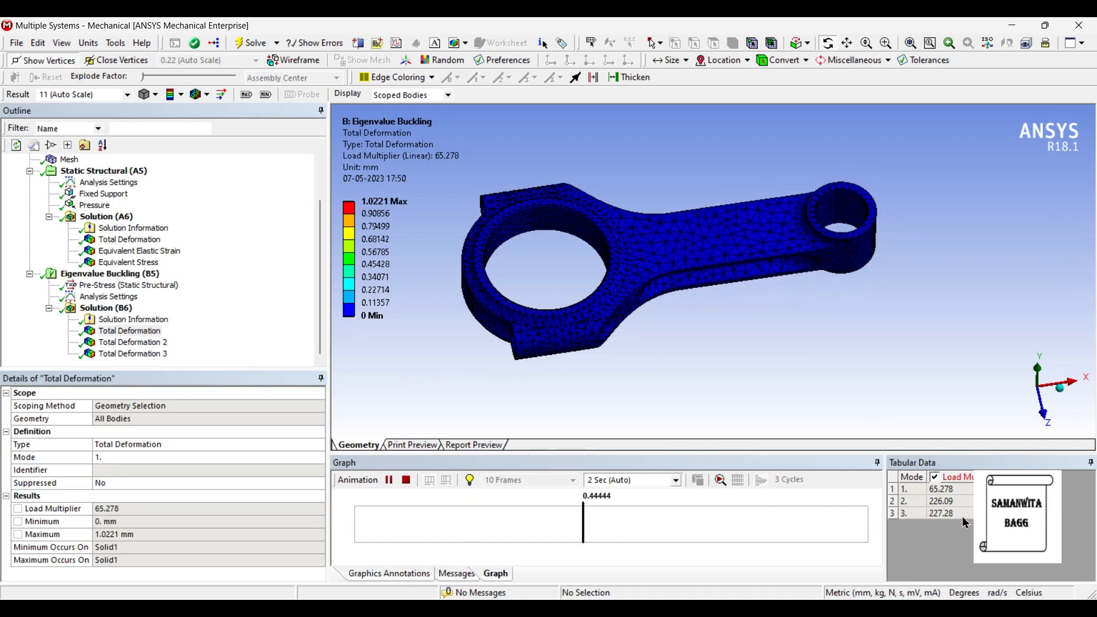
pyautogui.click(389, 480)
# Examine the mode 2 total deformation with the rod turned upright, playing and pausing its animation.
pyautogui.click(150, 343)
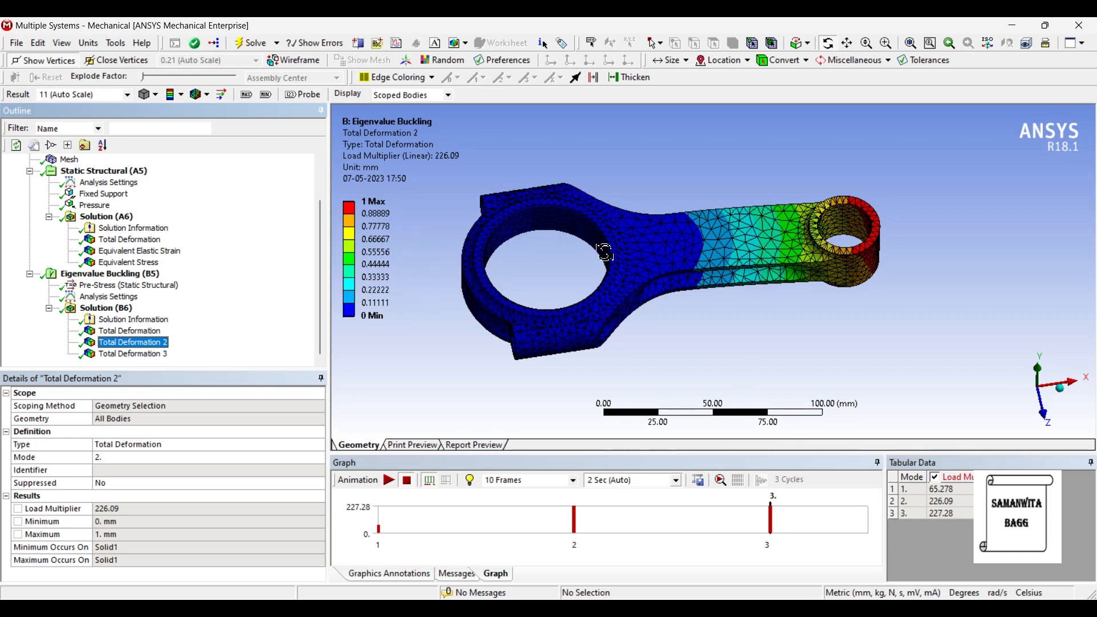
pyautogui.moveTo(511, 318); pyautogui.dragTo(744, 292)
pyautogui.scroll(-3, 744, 292)
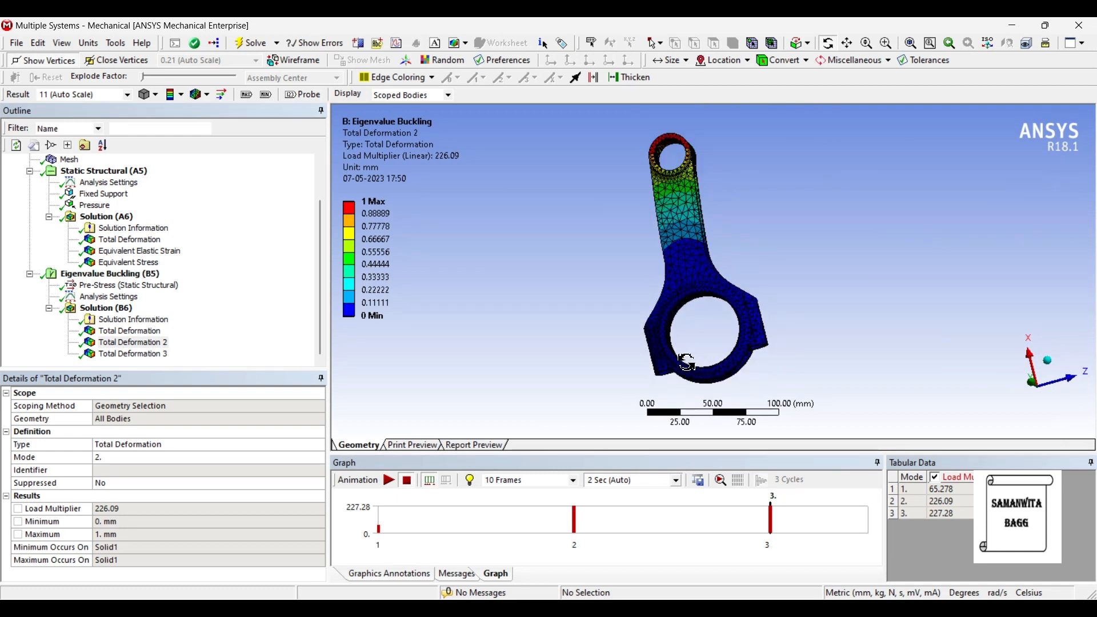
pyautogui.moveTo(687, 382); pyautogui.dragTo(706, 196)
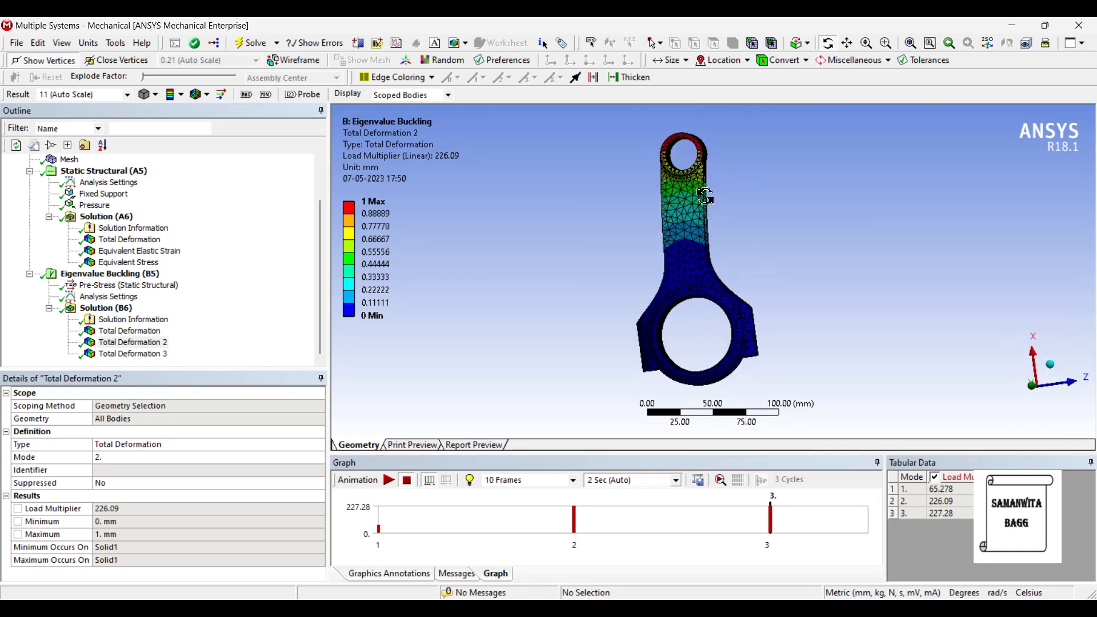
pyautogui.click(389, 480)
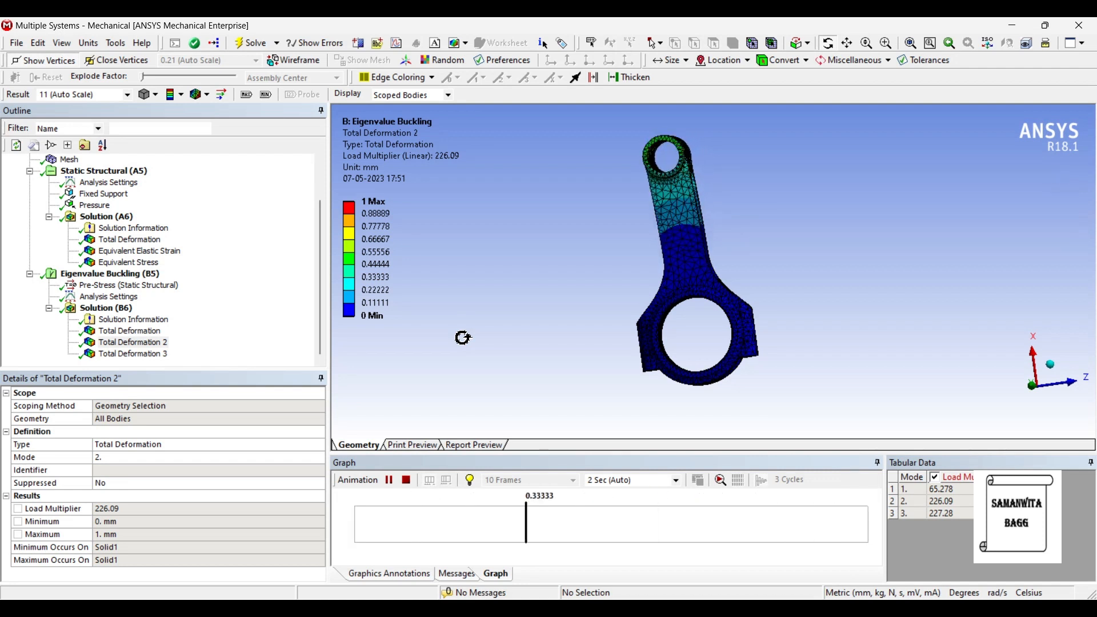
pyautogui.click(388, 481)
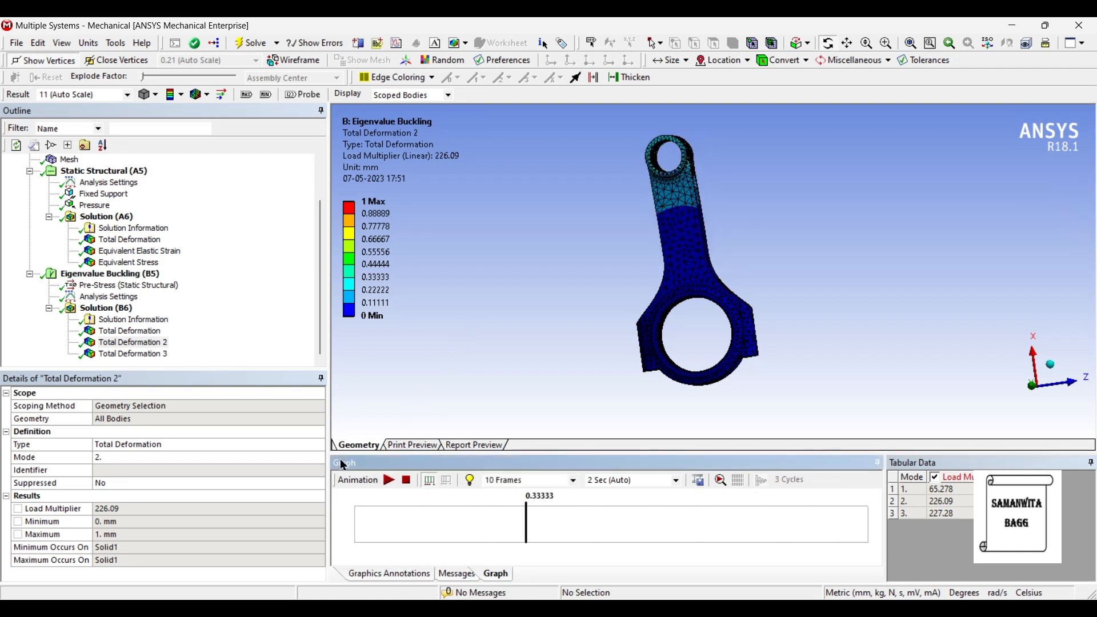
# Display the mode 3 total deformation of the stainless steel rod and play its animation briefly.
pyautogui.click(134, 353)
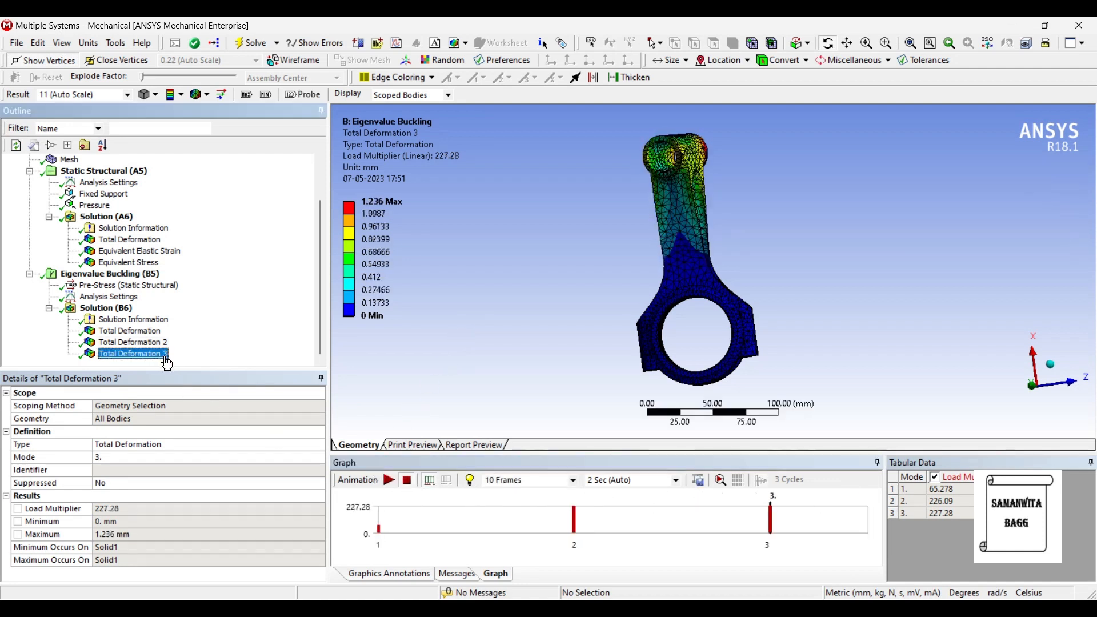
pyautogui.click(395, 480)
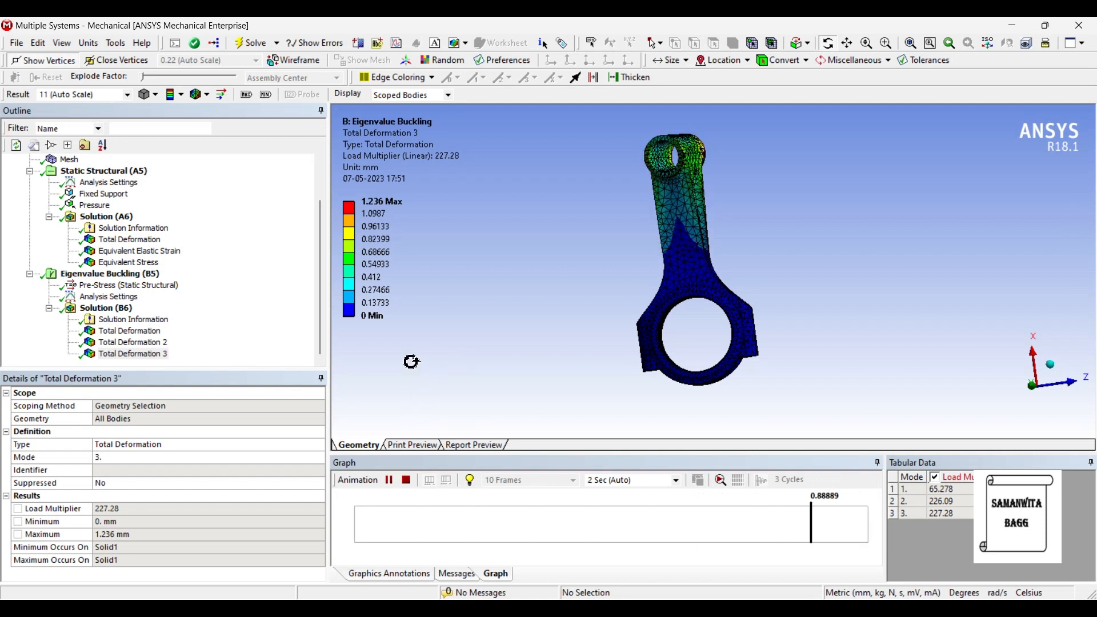
pyautogui.click(404, 484)
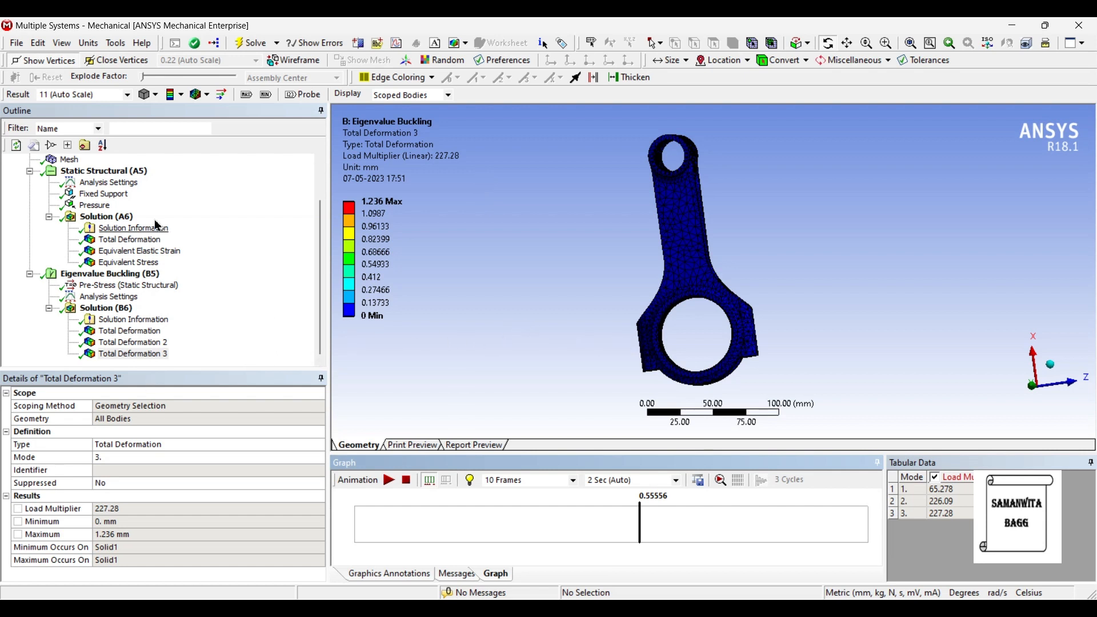
# Change the material assignment of the Solid1 body to Aluminum Alloy.
pyautogui.scroll(2, 125, 245)
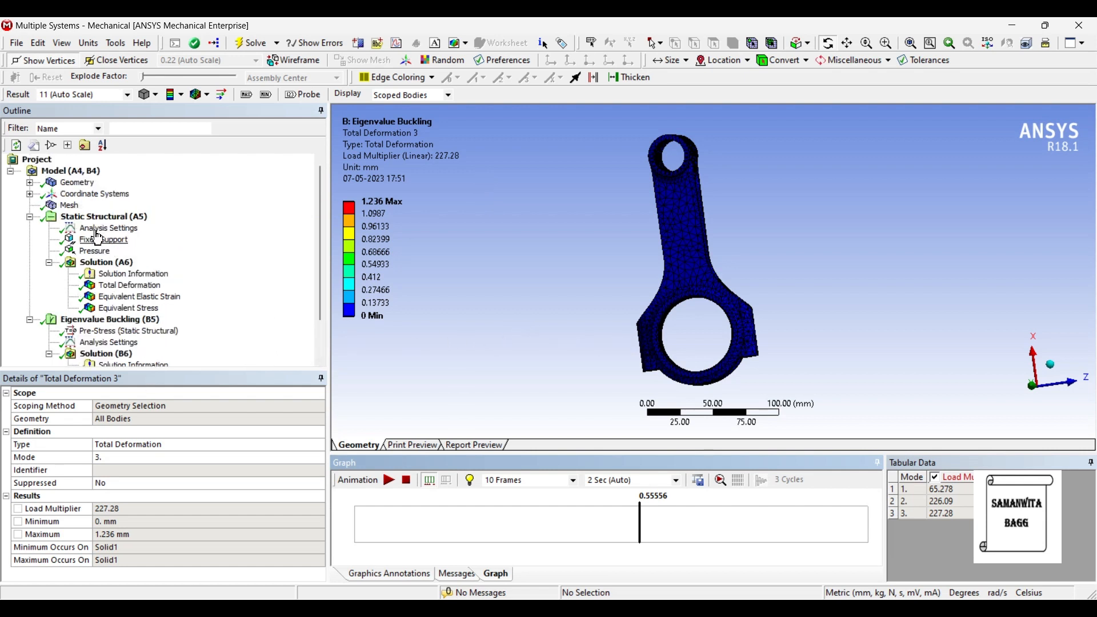
pyautogui.click(30, 183)
pyautogui.click(90, 194)
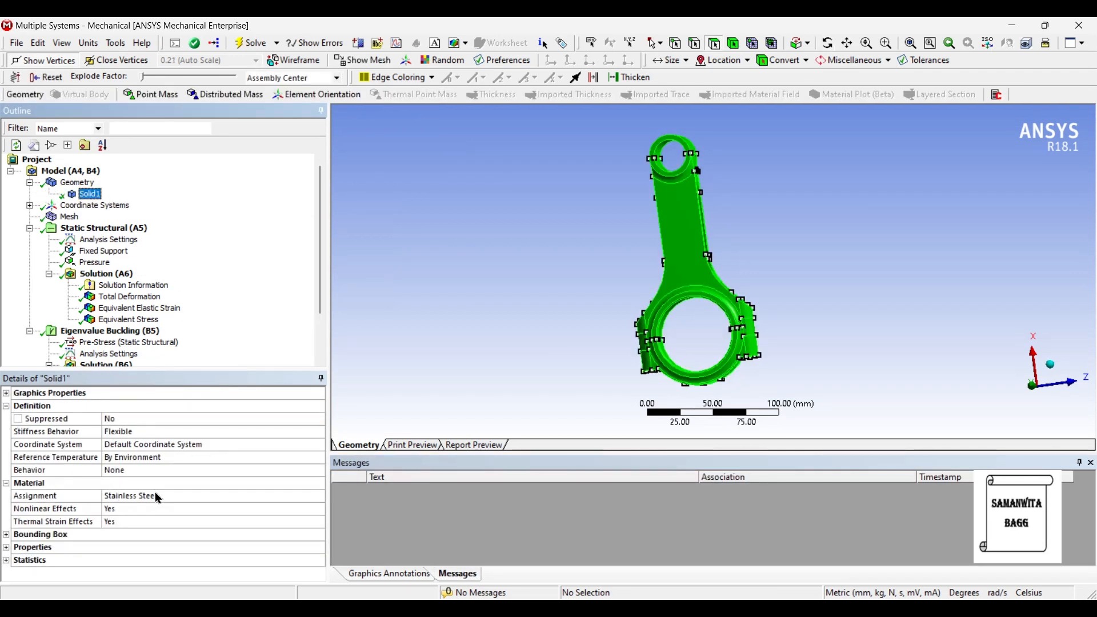
pyautogui.click(224, 499)
pyautogui.click(321, 501)
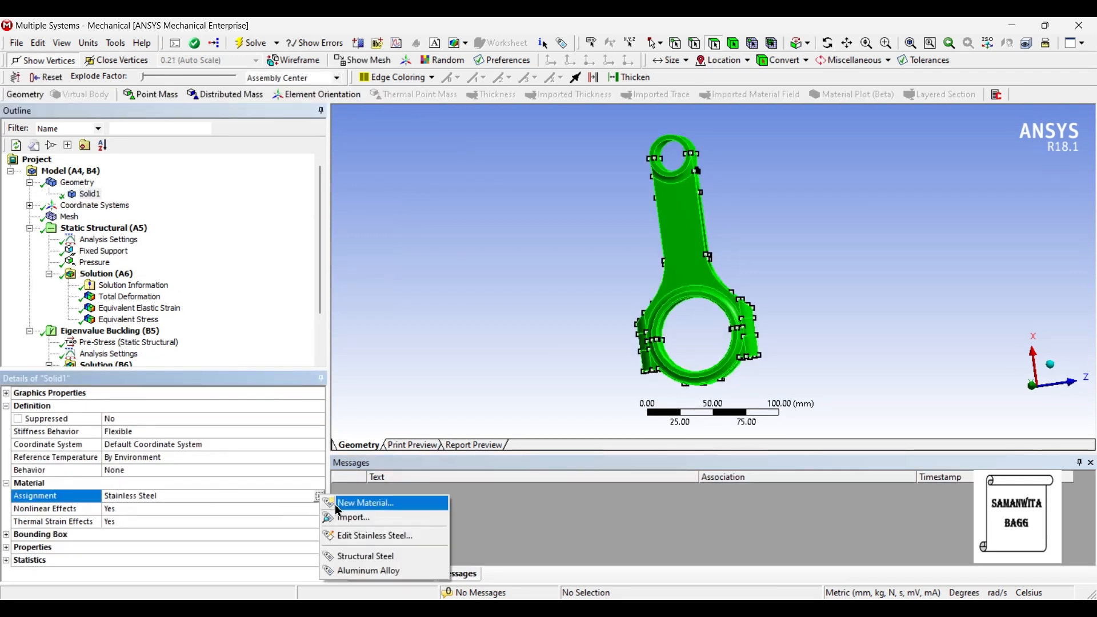
pyautogui.click(368, 568)
# Re-solve the Eigenvalue Buckling solution with the aluminum alloy material.
pyautogui.scroll(-2, 148, 289)
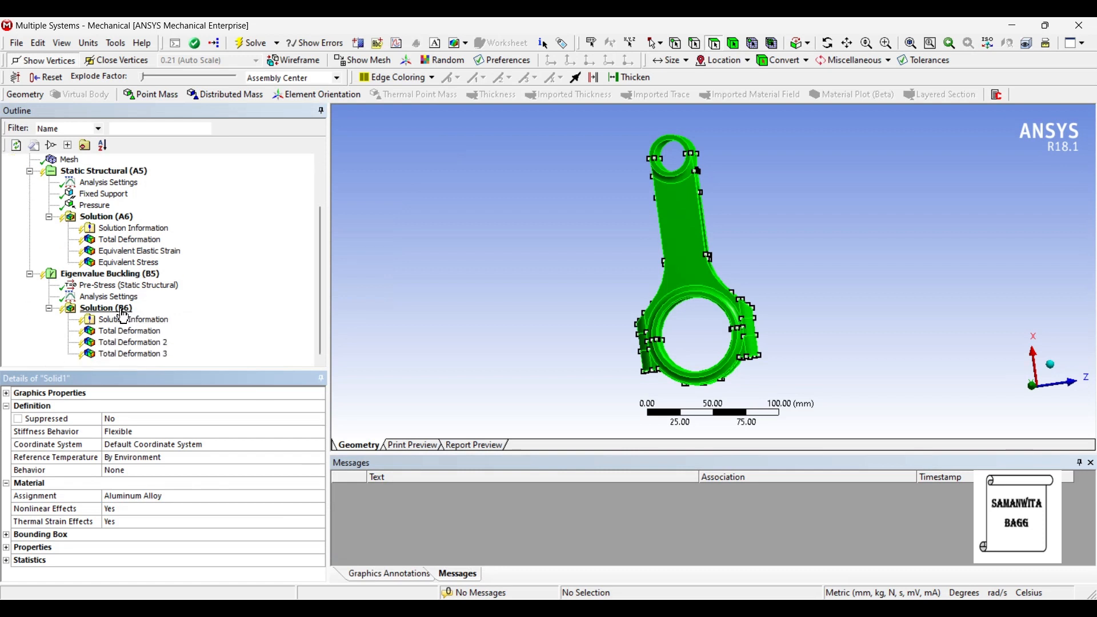
pyautogui.click(108, 308)
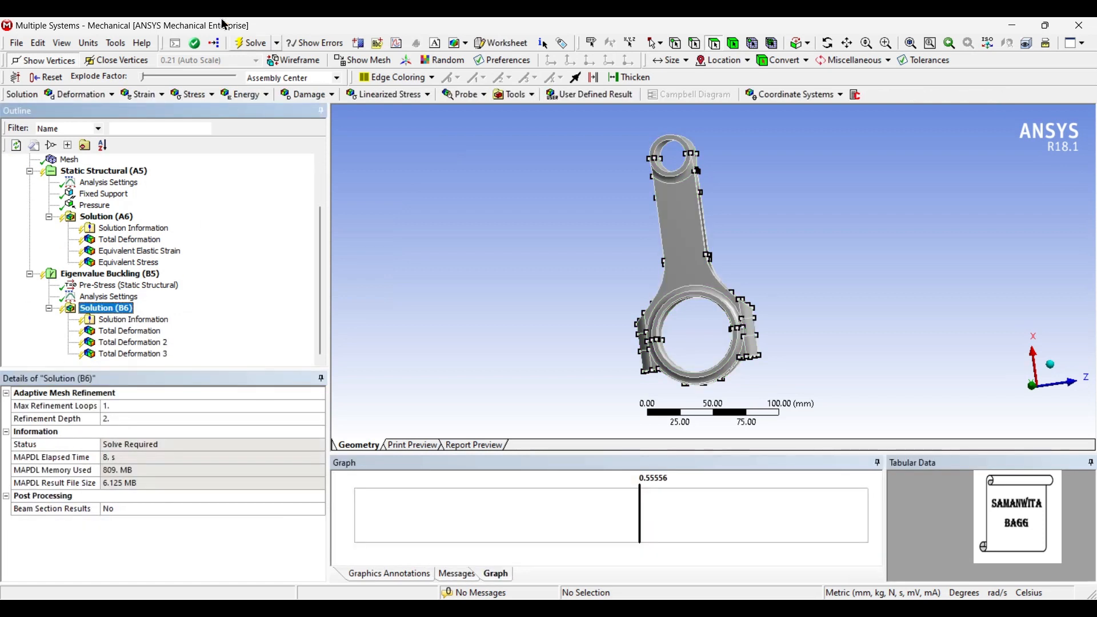
pyautogui.click(239, 44)
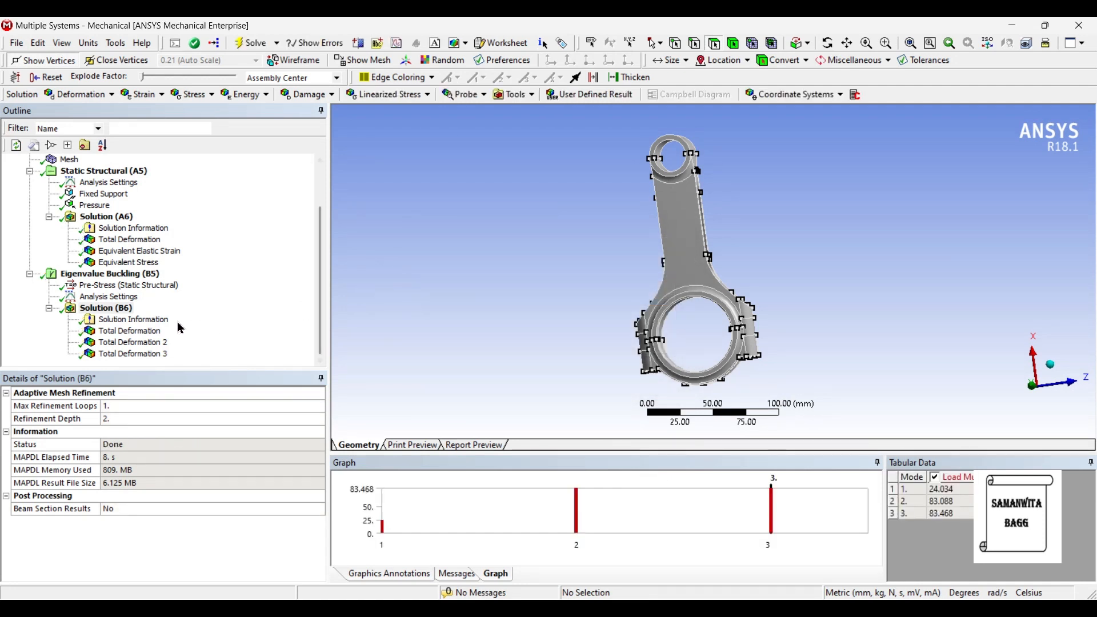
# Examine the mode 1 total deformation of the aluminum alloy rod, playing and pausing its animation.
pyautogui.click(130, 331)
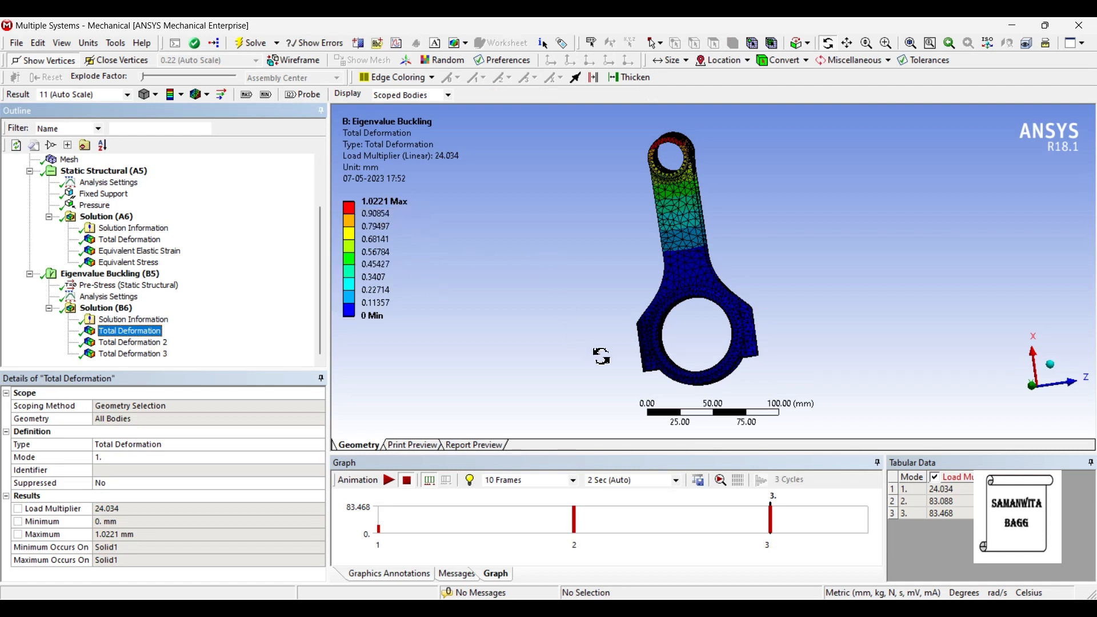
pyautogui.moveTo(613, 351)
pyautogui.mouseDown()
pyautogui.moveTo(597, 327)
pyautogui.moveTo(608, 349)
pyautogui.mouseUp()
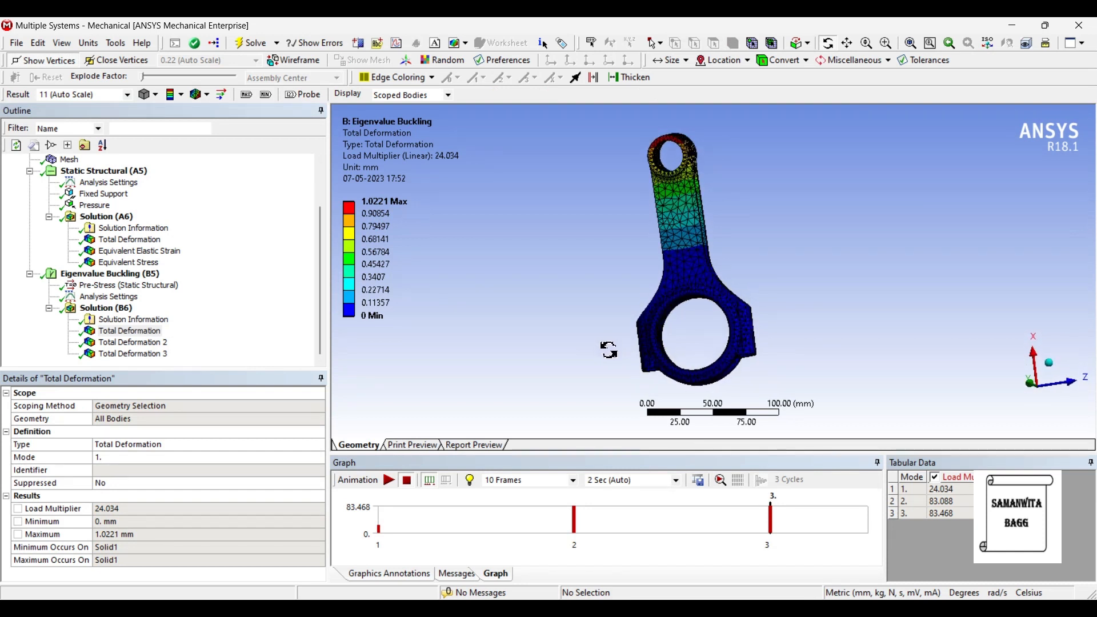
pyautogui.moveTo(710, 344); pyautogui.dragTo(760, 303)
pyautogui.click(388, 482)
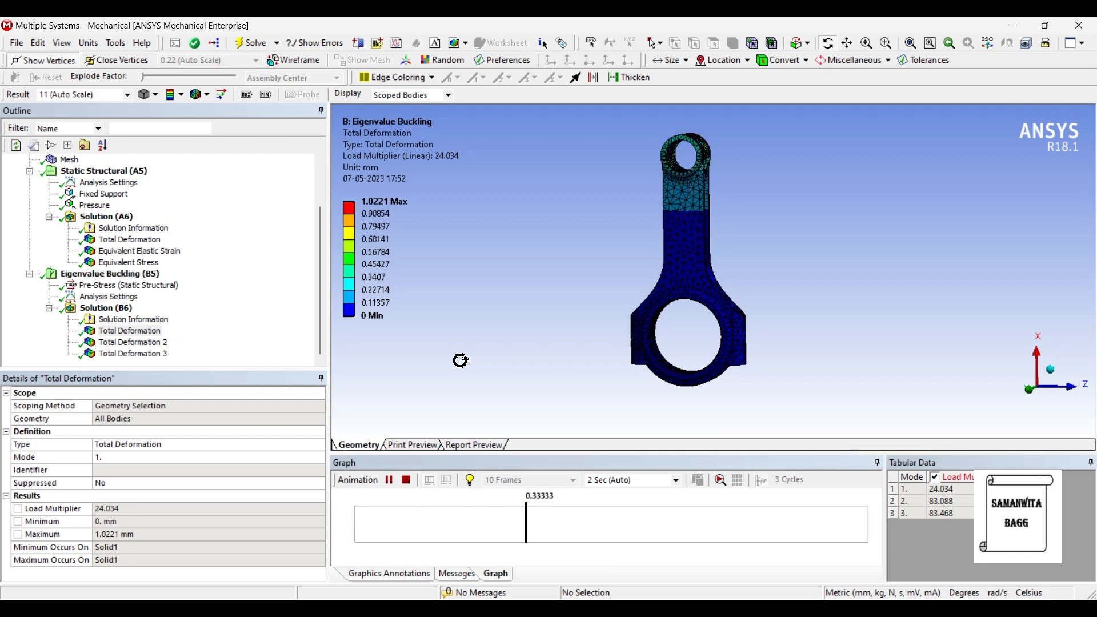
pyautogui.click(388, 480)
# Examine the mode 2 and mode 3 total deformations of the aluminum alloy rod, animating each one briefly.
pyautogui.click(163, 343)
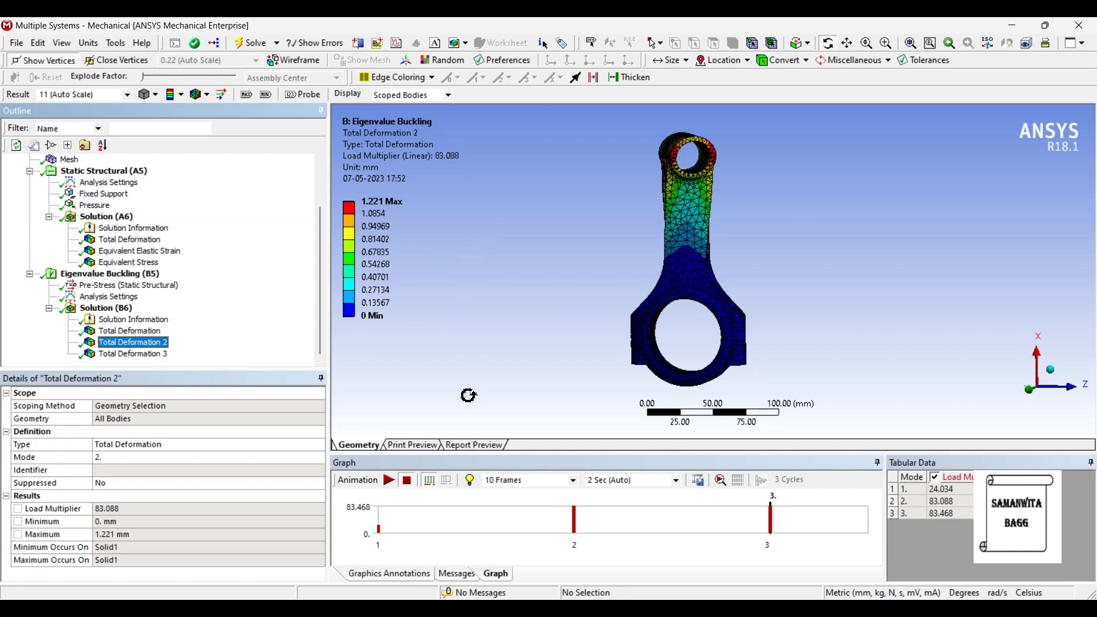
pyautogui.click(385, 483)
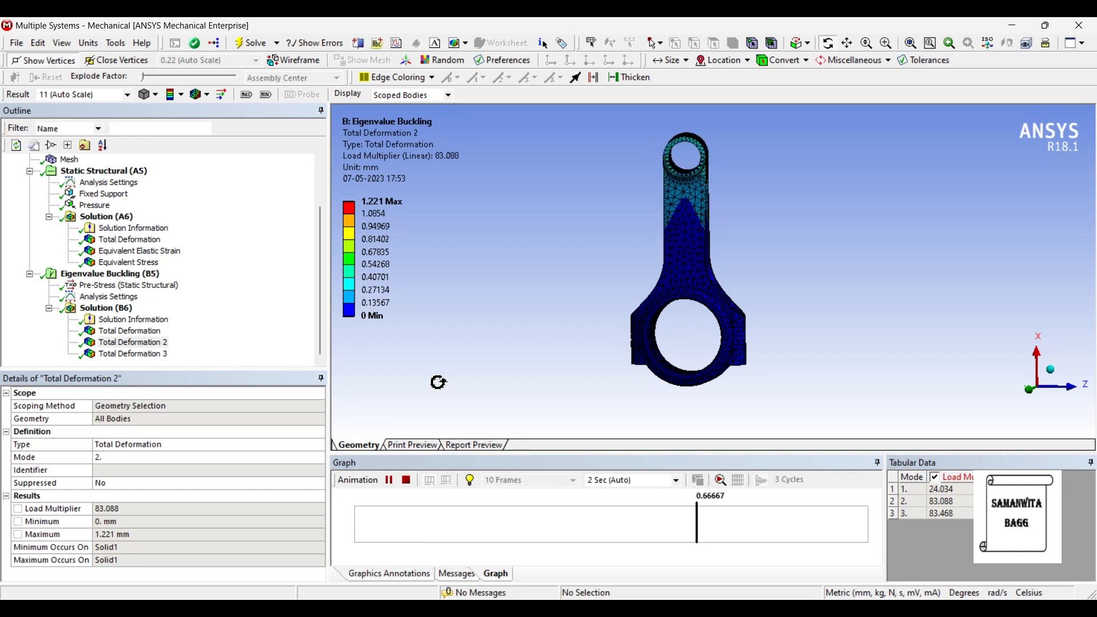
pyautogui.click(389, 480)
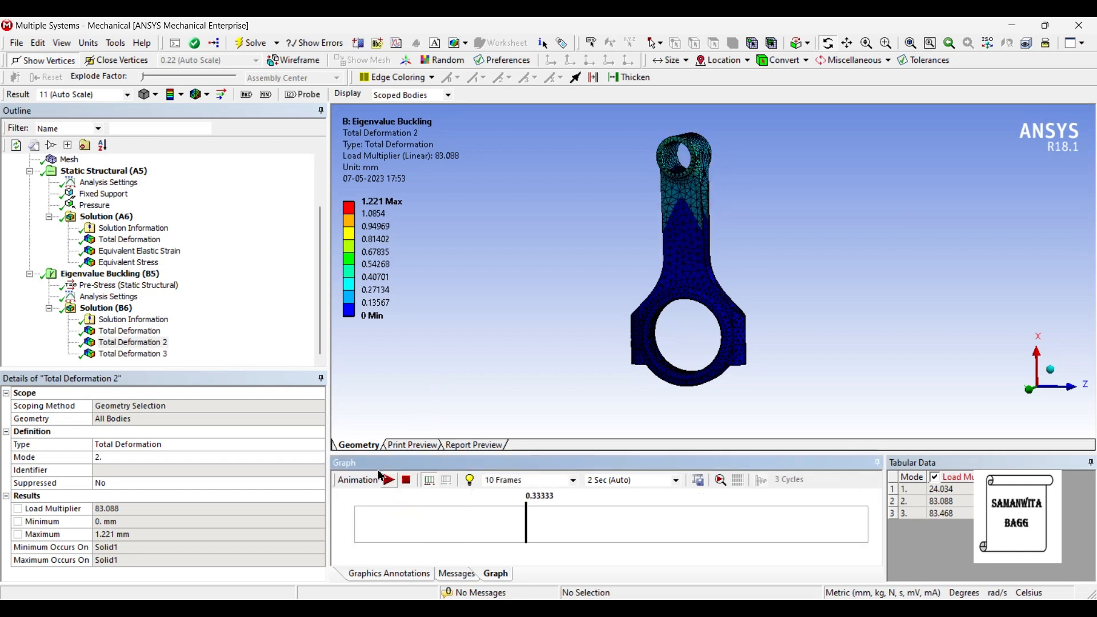
pyautogui.click(153, 358)
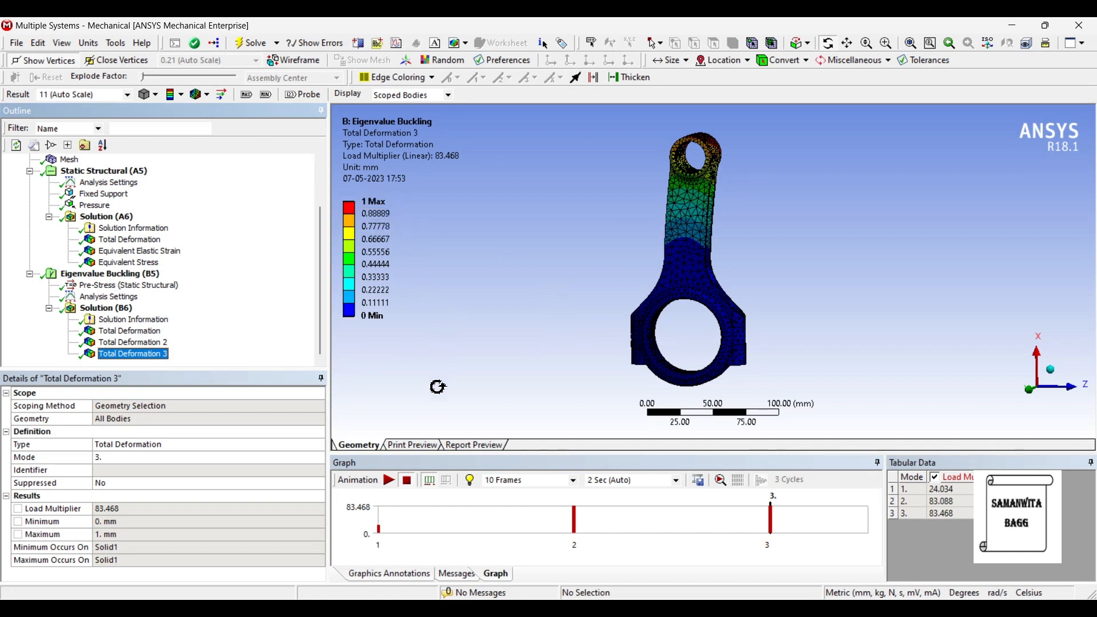
pyautogui.click(389, 480)
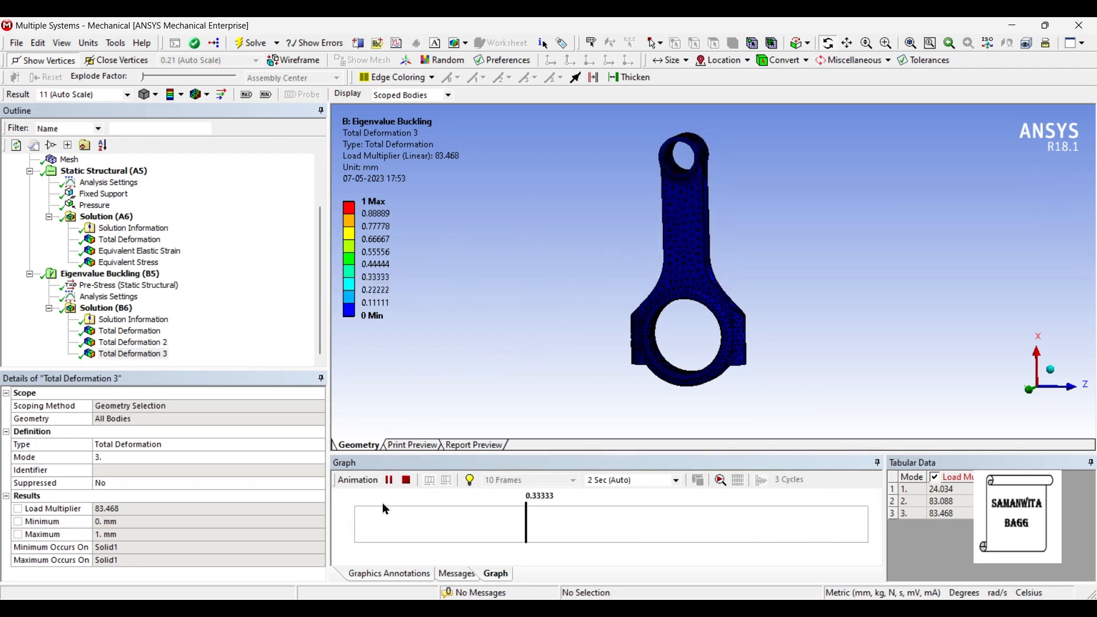
pyautogui.click(389, 480)
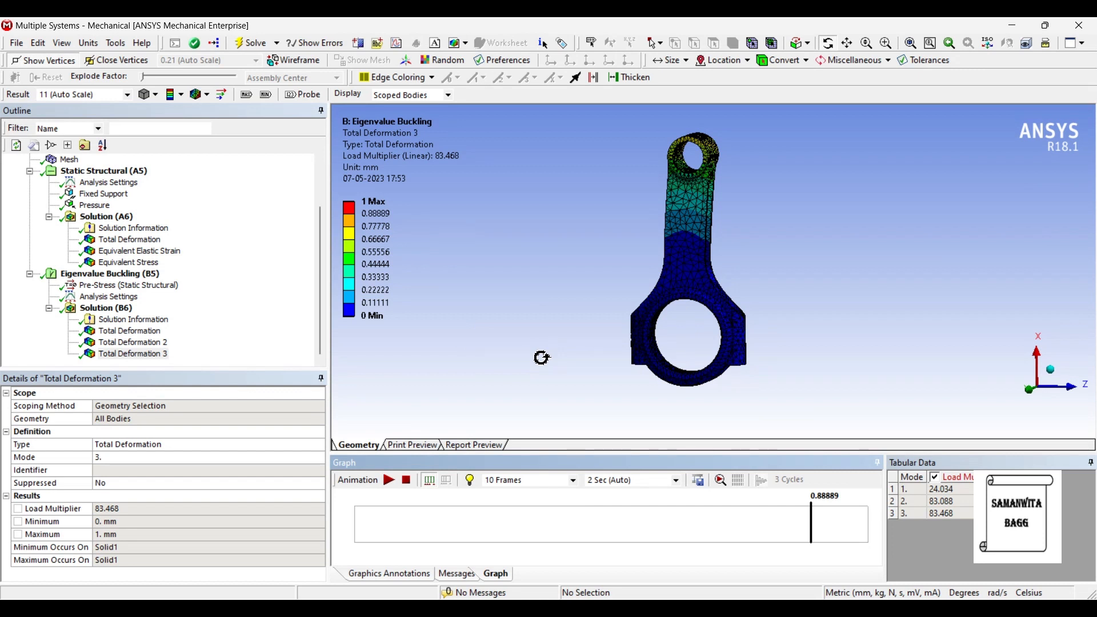